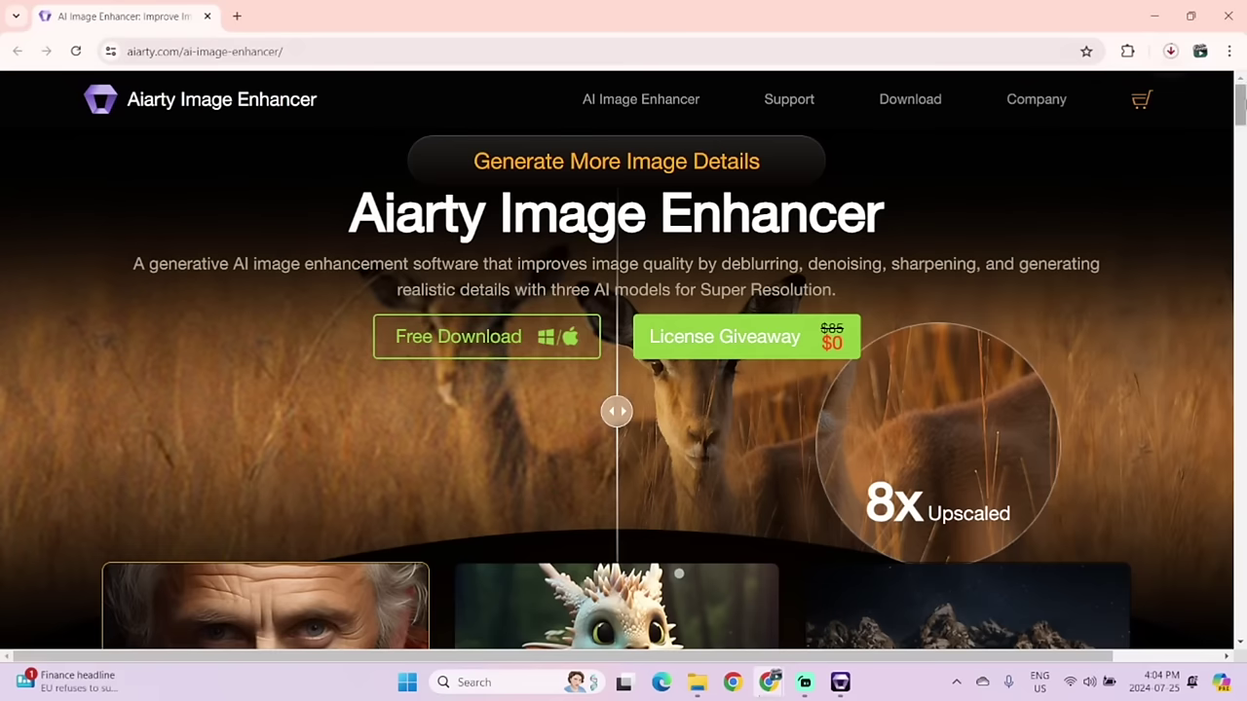
Scroll the AI Image Enhancer page past the model cards, Deblur and More Details to Sharpen.
scroll(1041, 261, "down", 3)
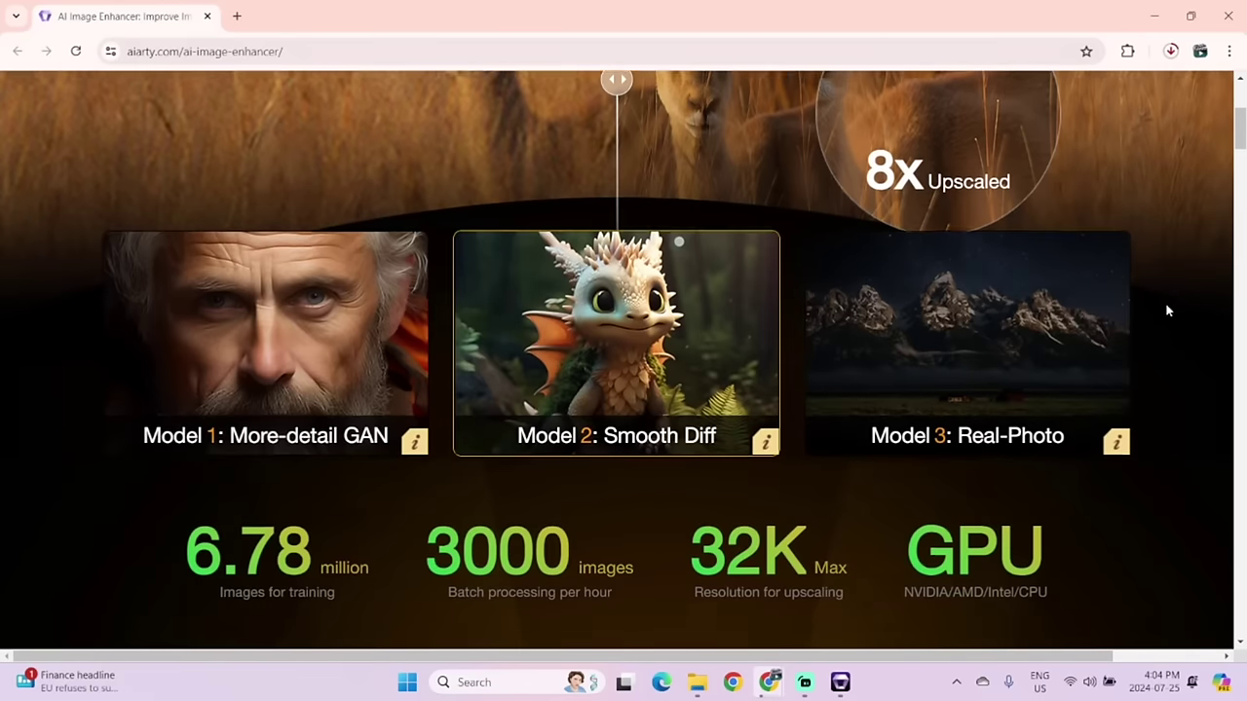
scroll(1170, 307, "down", 5)
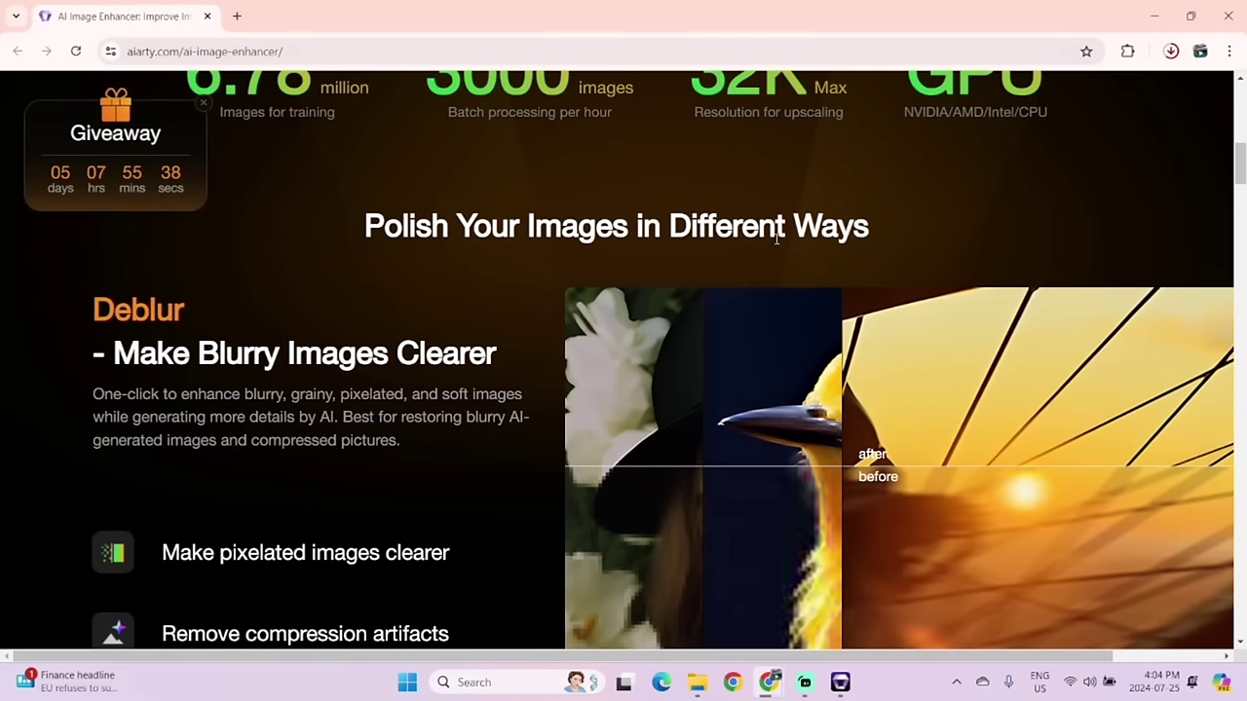
scroll(472, 388, "down", 1)
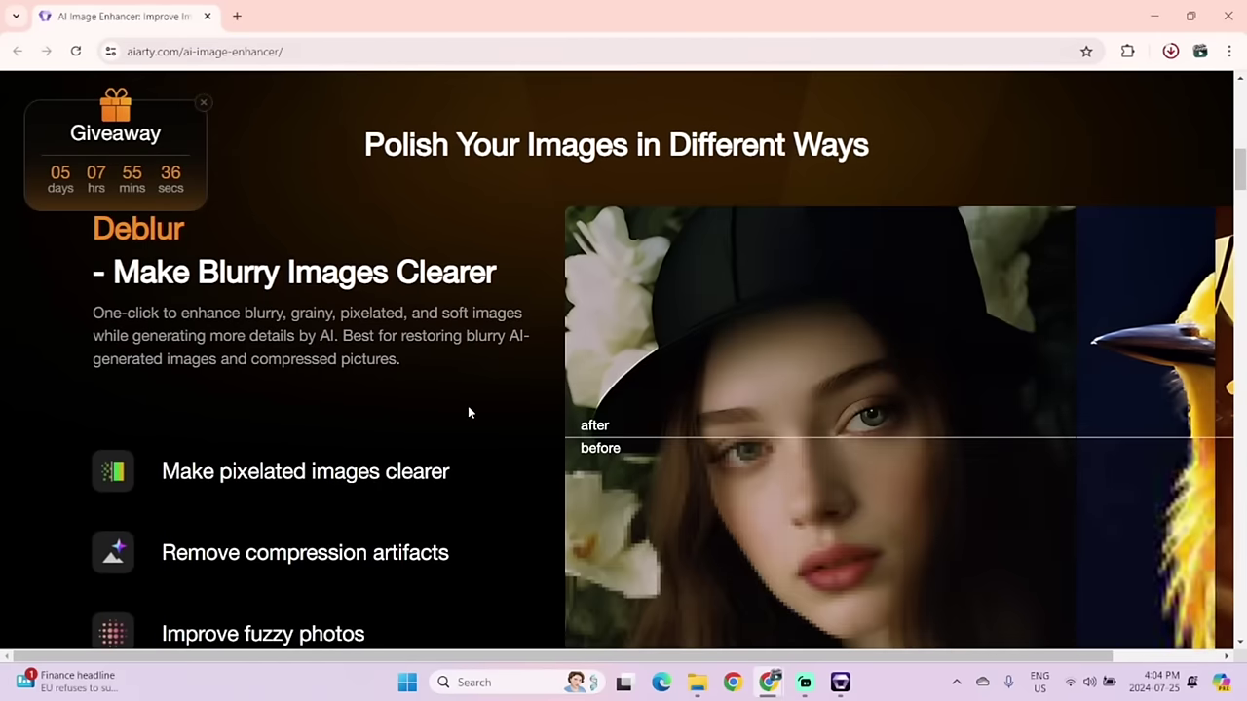
scroll(470, 408, "down", 1)
scroll(470, 411, "down", 1)
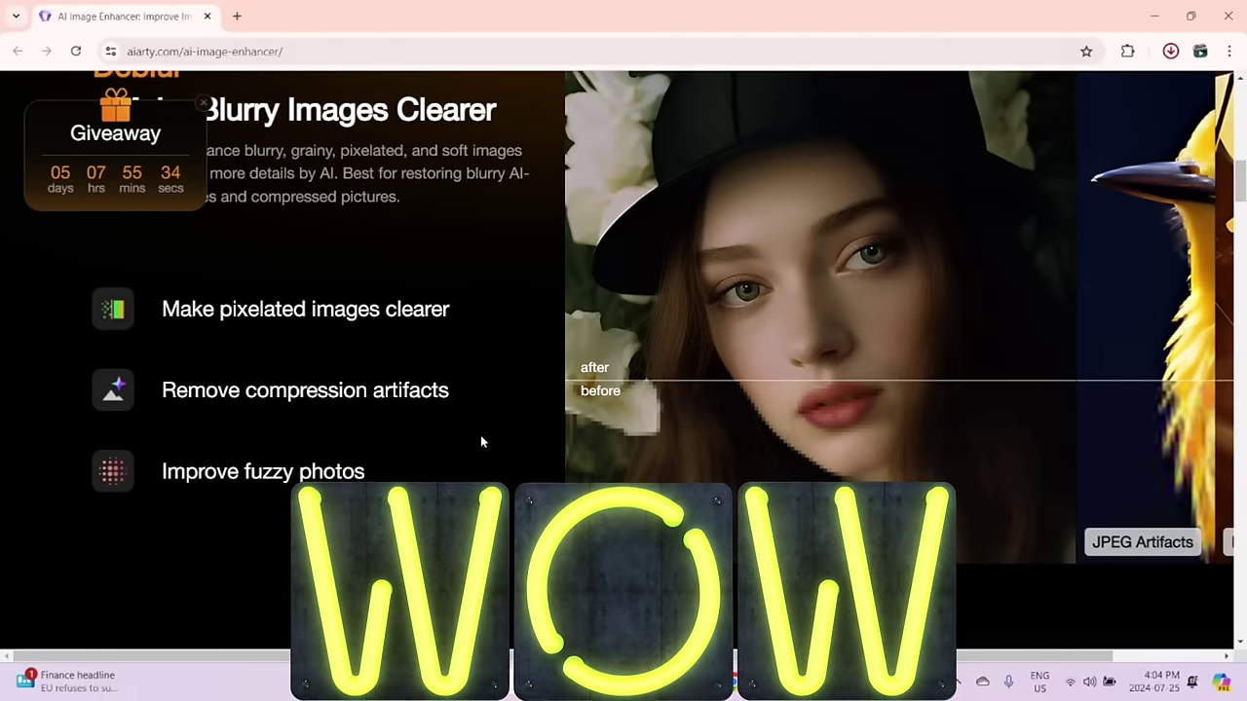
scroll(480, 443, "down", 5)
scroll(1183, 529, "down", 3)
scroll(1089, 501, "down", 2)
scroll(1040, 508, "down", 4)
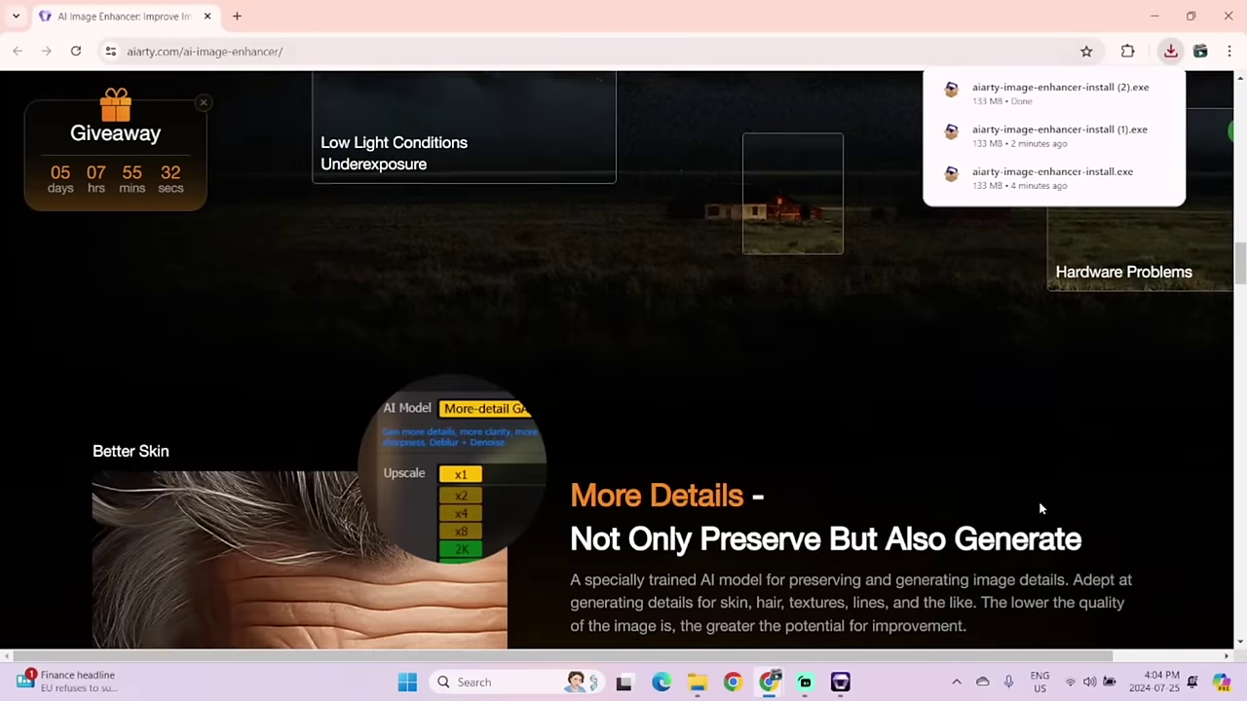
scroll(1041, 507, "down", 4)
scroll(941, 487, "down", 2)
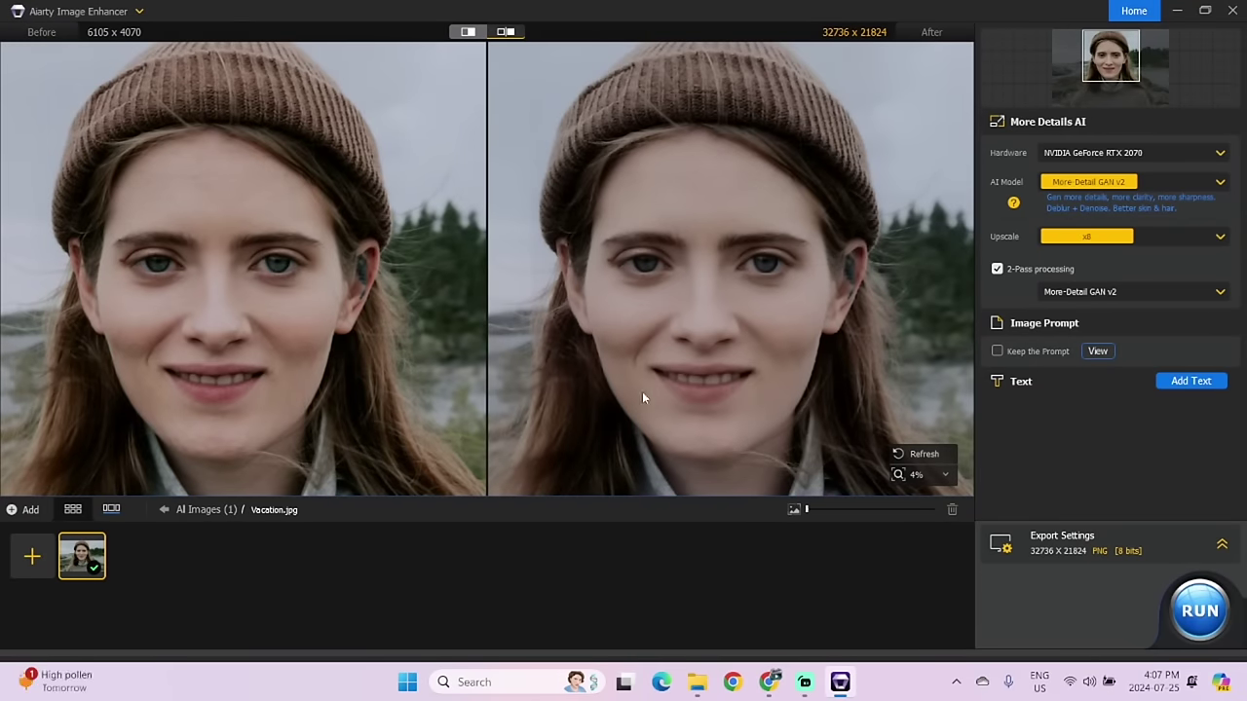
Pan the Vacation before/after previews slightly to recentre the face.
left_click_drag(660, 344, 679, 348)
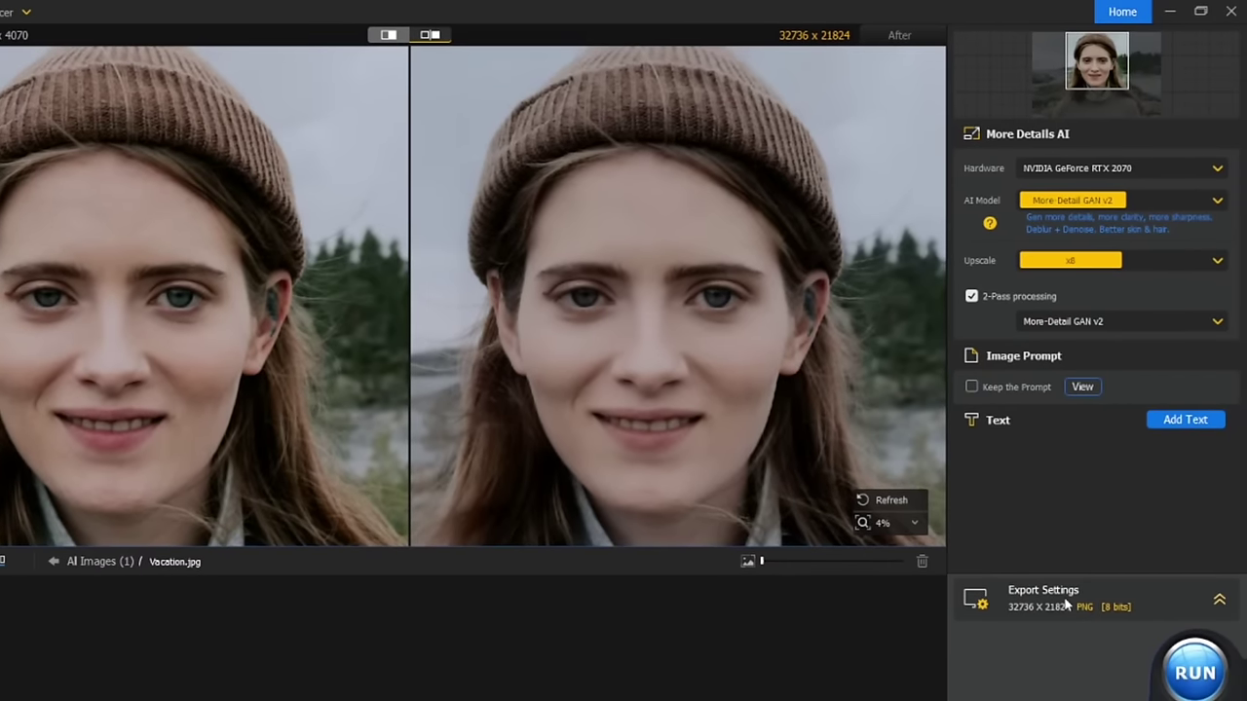
Shift the face right and zoom into the mouth up to 400% in both previews.
left_click_drag(645, 361, 686, 383)
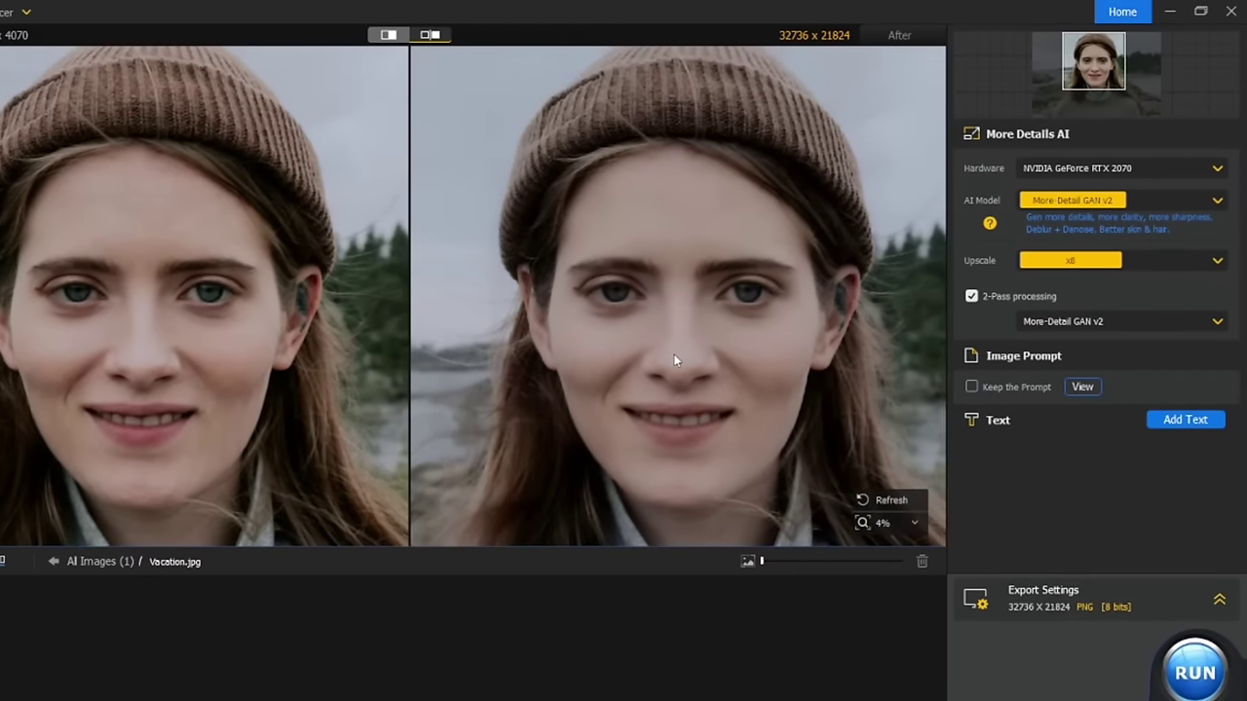
scroll(699, 414, "up", 5)
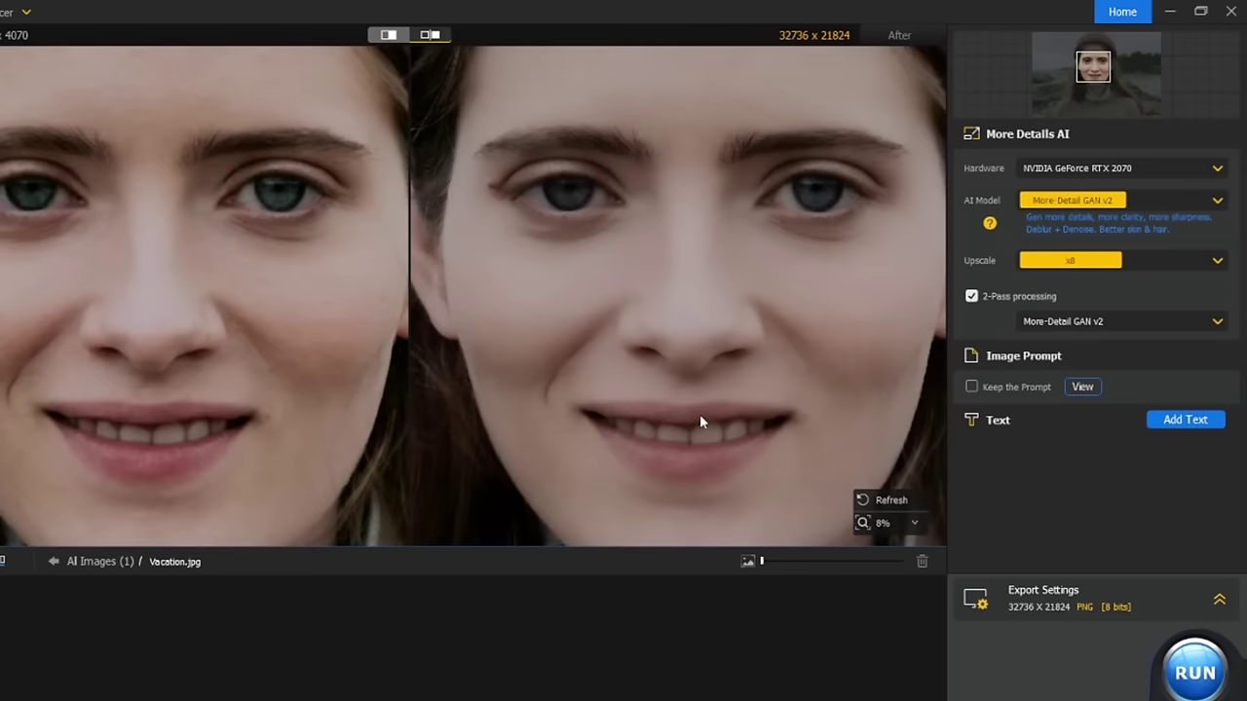
scroll(699, 414, "up", 2)
scroll(700, 414, "up", 2)
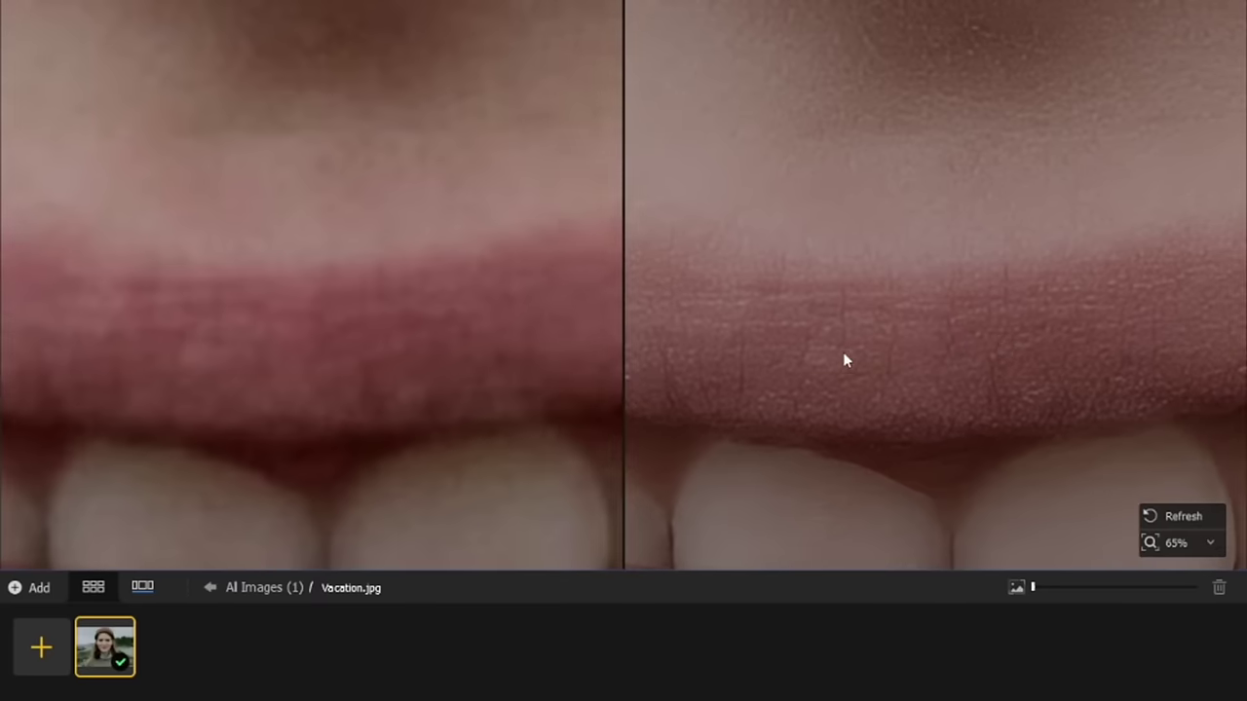
scroll(902, 395, "up", 1)
scroll(901, 395, "up", 1)
scroll(901, 395, "up", 1)
scroll(901, 395, "up", 2)
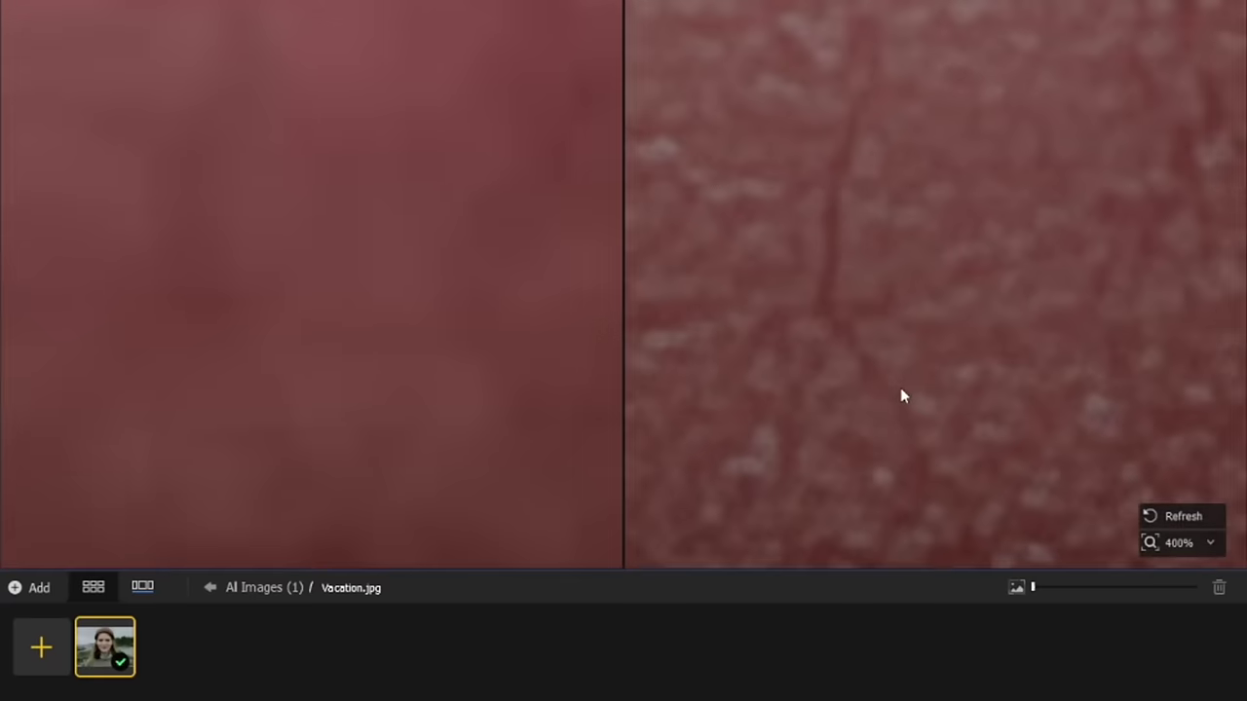
Zoom back out to 48% and pan down onto the teeth and lower lip.
scroll(900, 395, "down", 1)
scroll(900, 394, "down", 2)
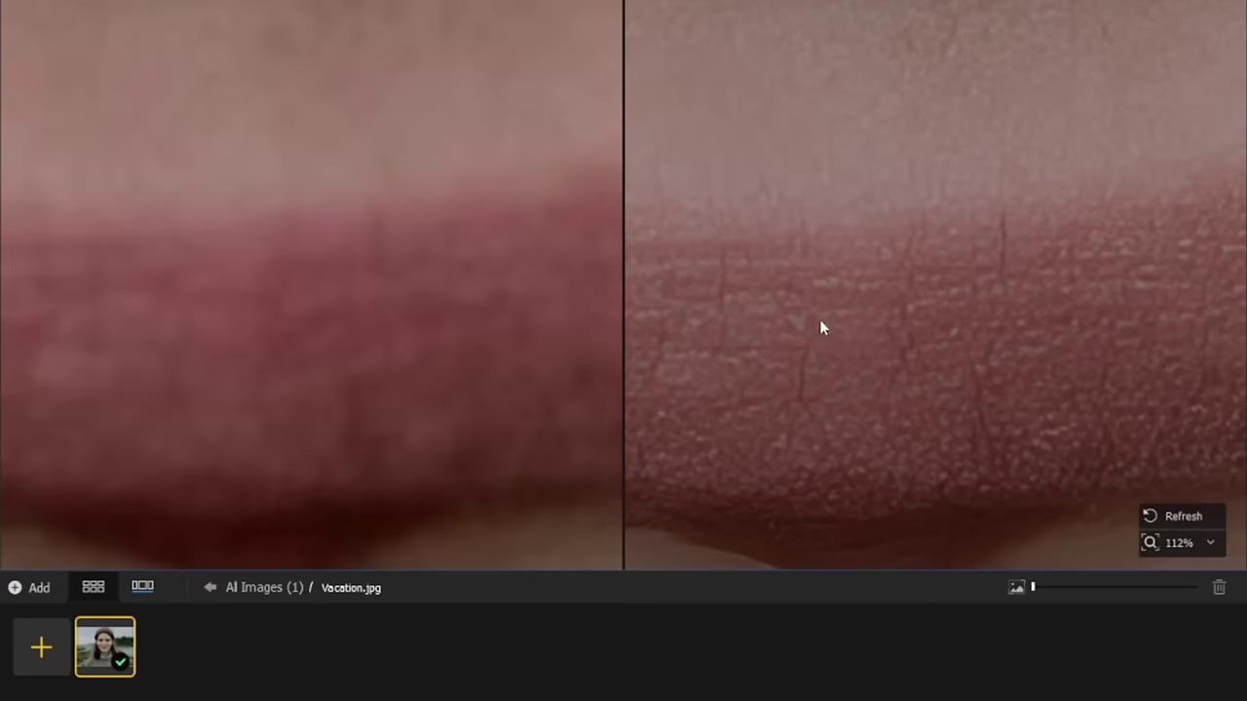
scroll(958, 381, "down", 3)
scroll(957, 382, "down", 3)
scroll(950, 419, "down", 1)
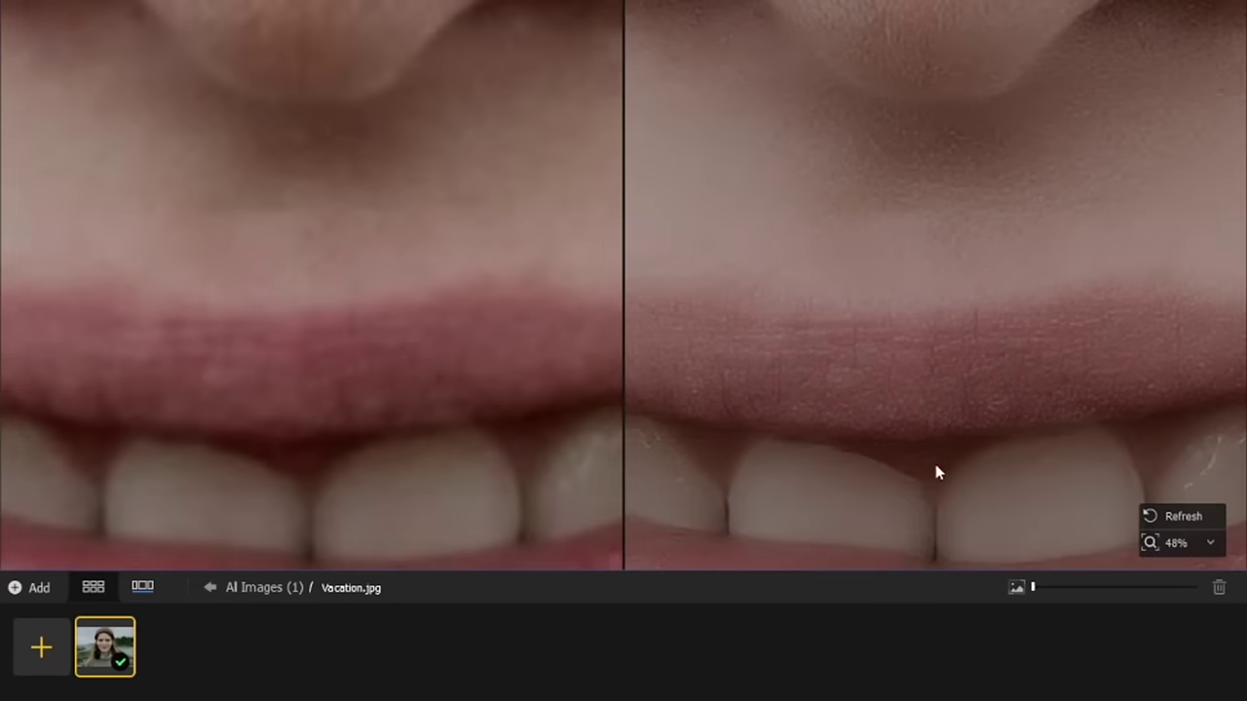
left_click_drag(935, 473, 935, 360)
left_click_drag(934, 409, 941, 351)
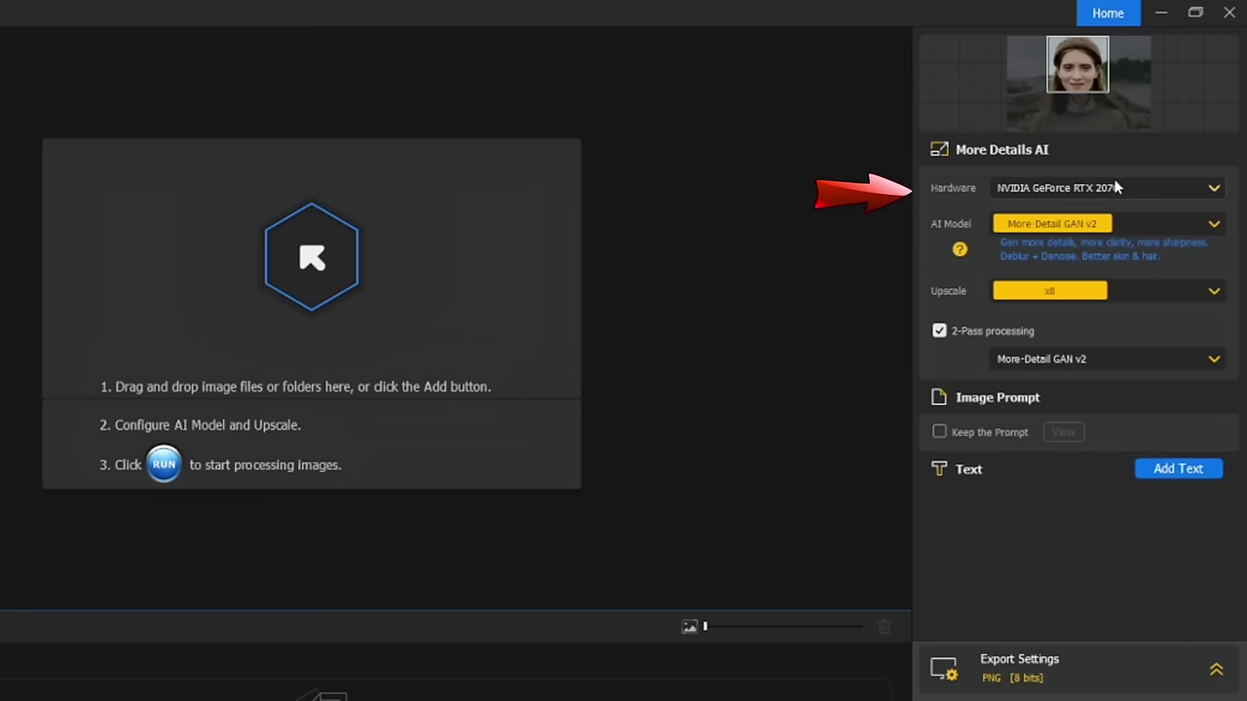
Show the Hardware choices: CPU, NVIDIA GeForce RTX 2070 and Intel(R) UHD Graphics.
left_click(1115, 189)
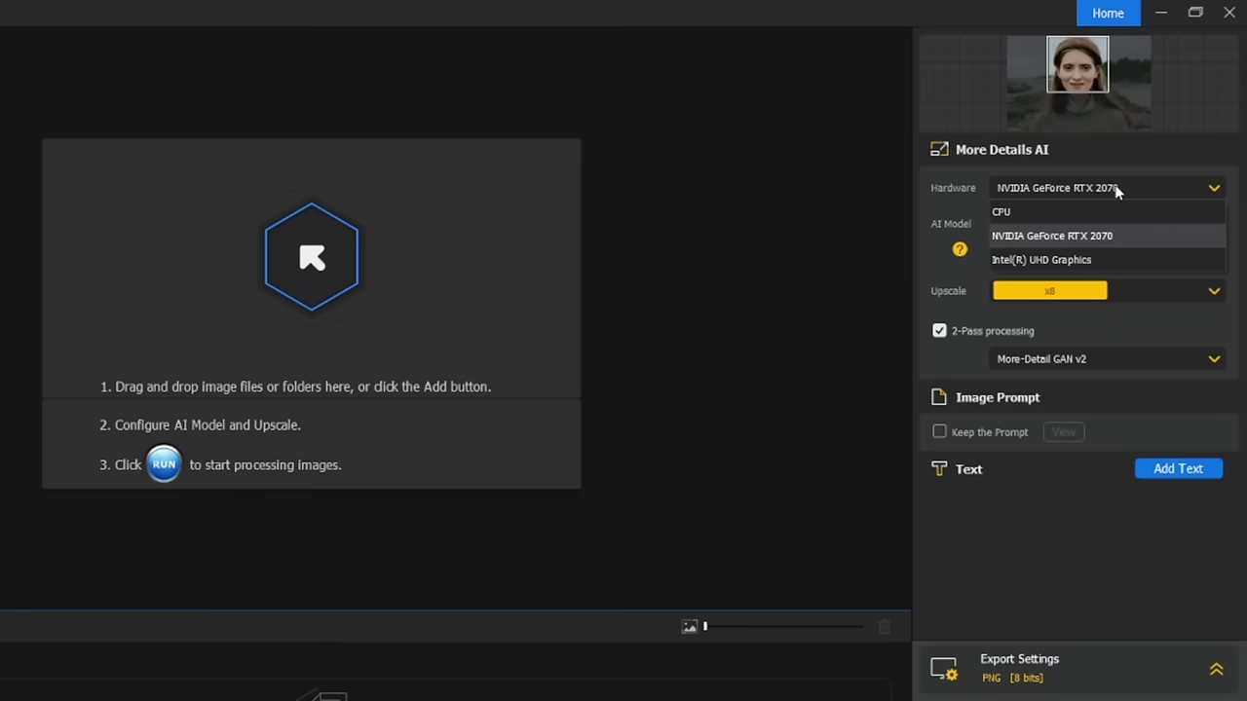
Keep RTX 2070, review the three AI models, and leave More-Detail GAN v2 selected.
left_click(970, 190)
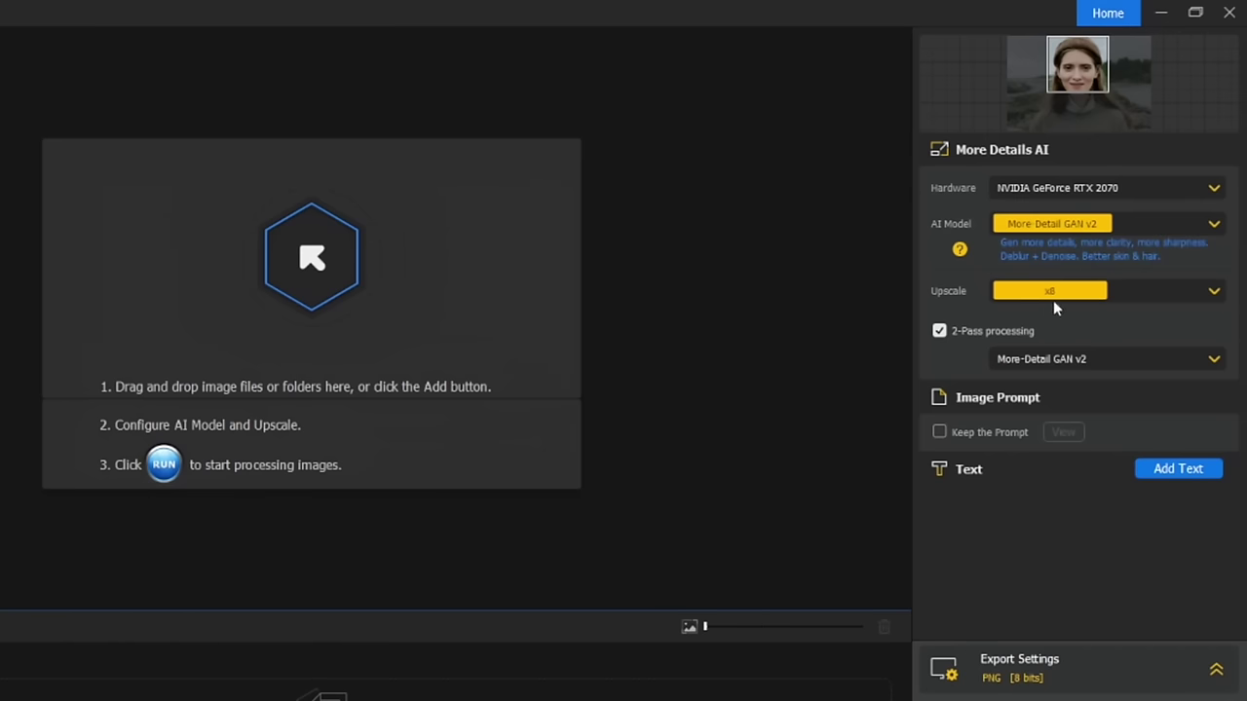
left_click(1095, 225)
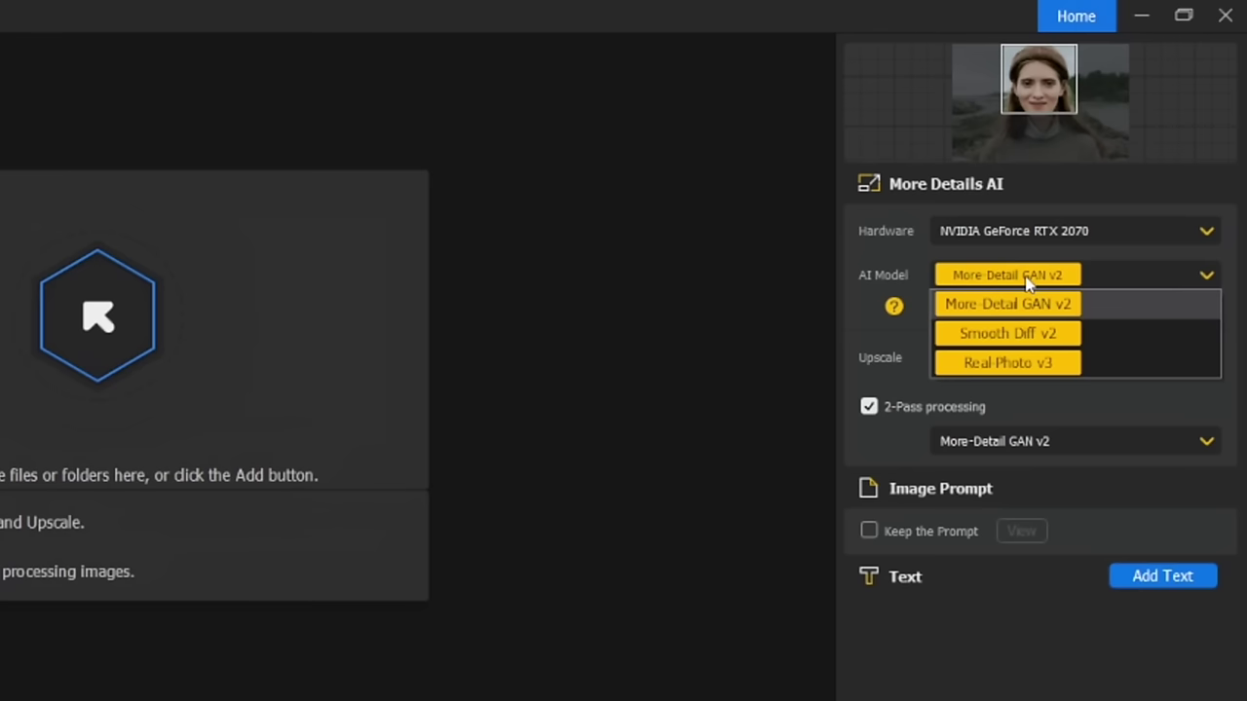
left_click(871, 317)
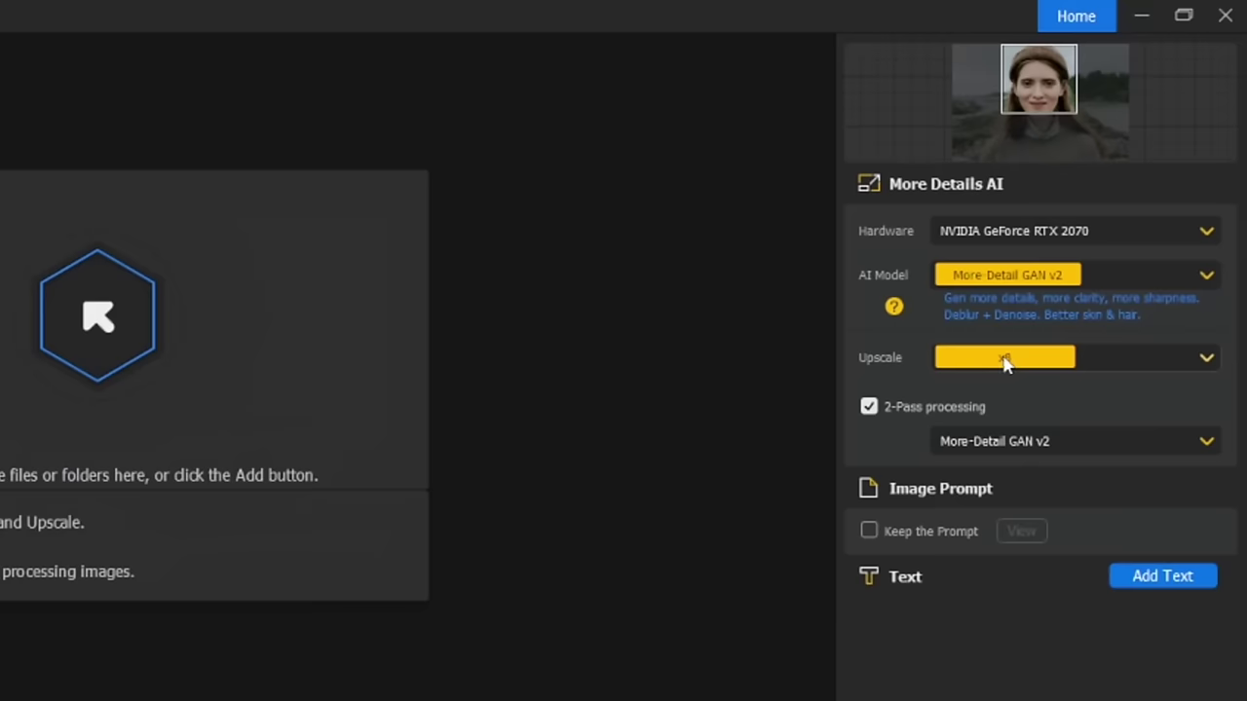
left_click(1006, 363)
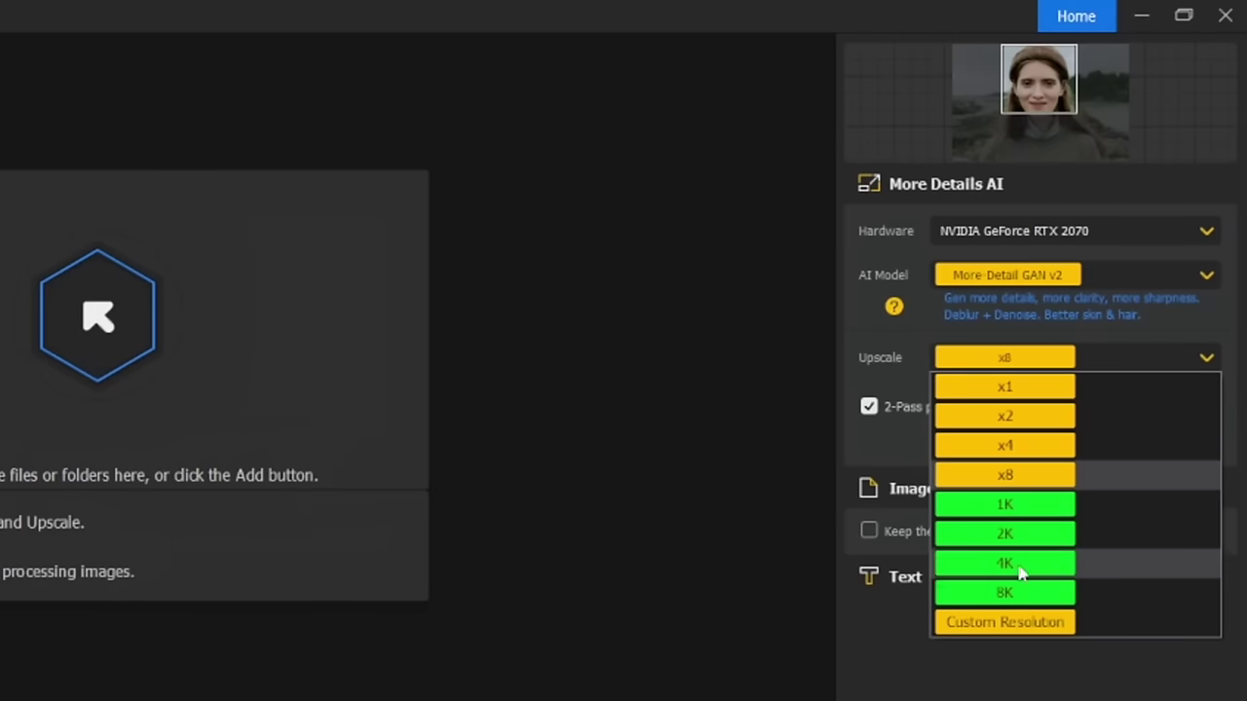
left_click(1006, 474)
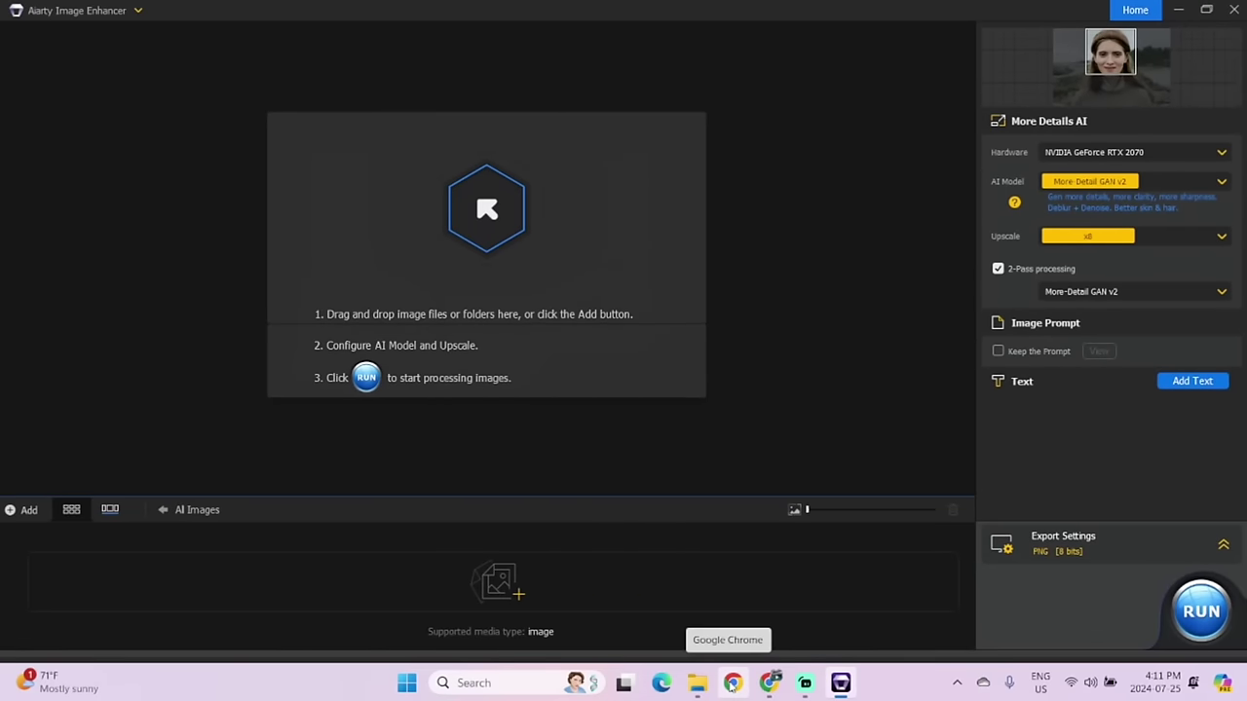
left_click(732, 682)
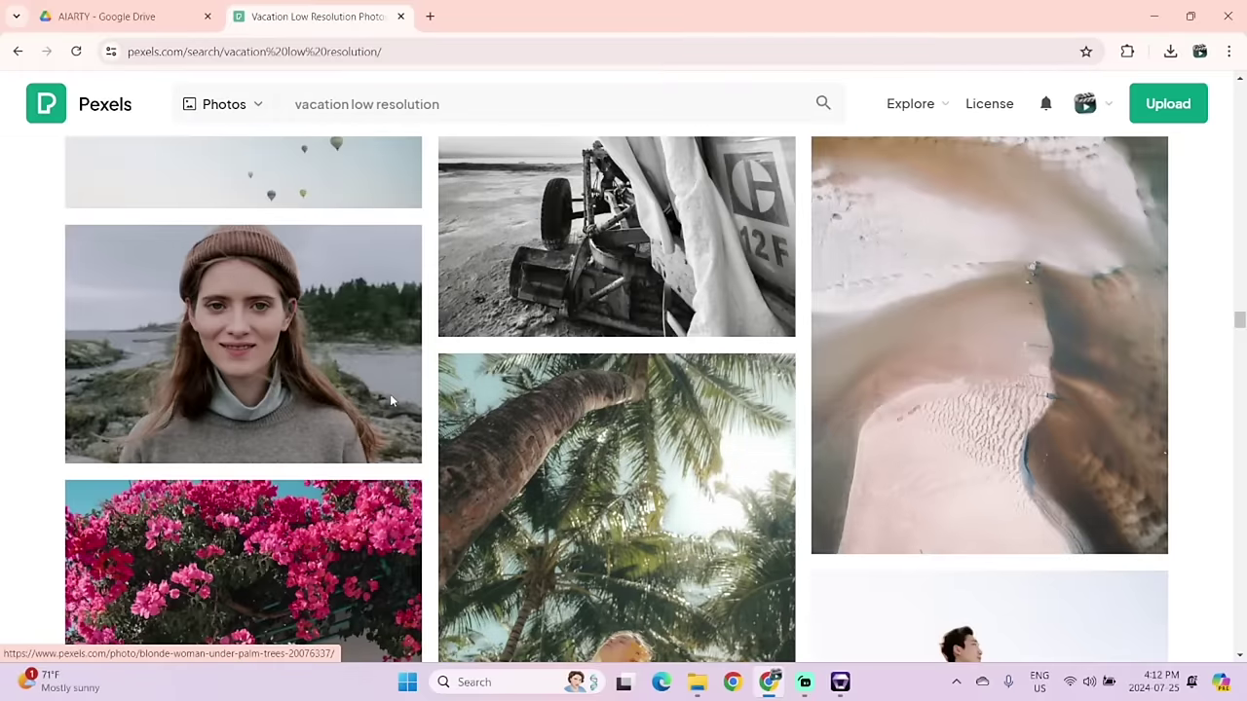
mouse_move(285, 339)
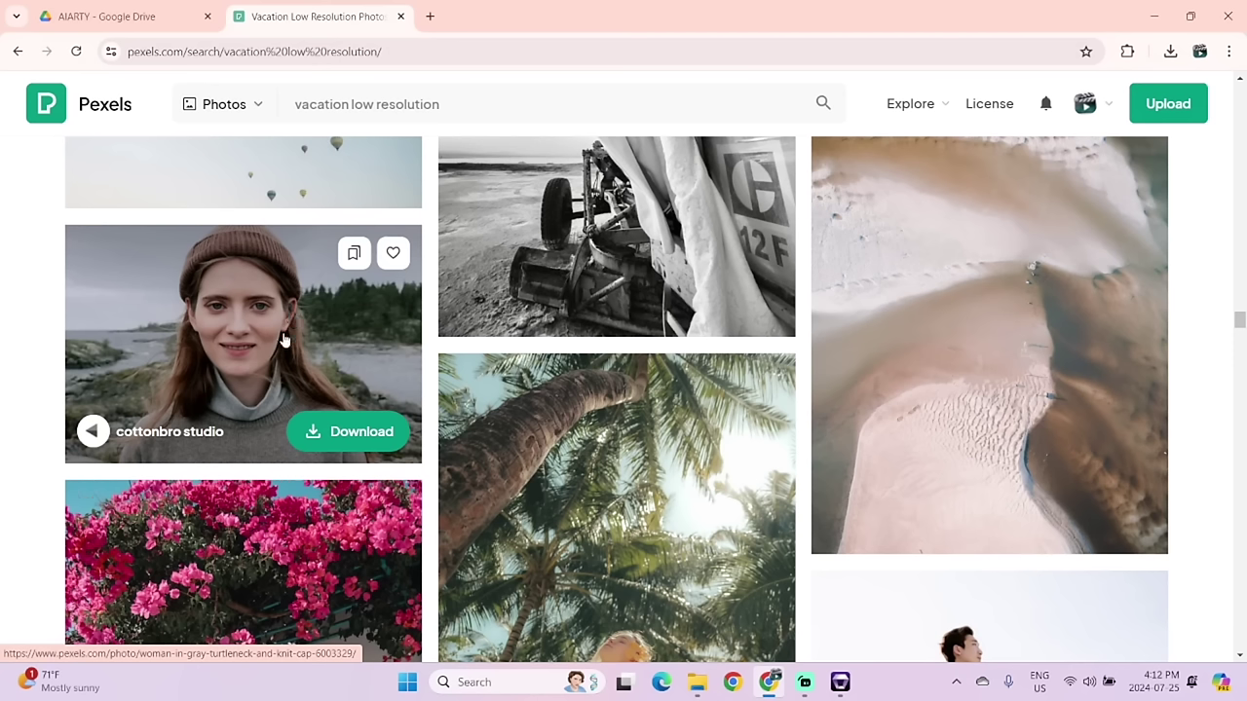
left_click(287, 329)
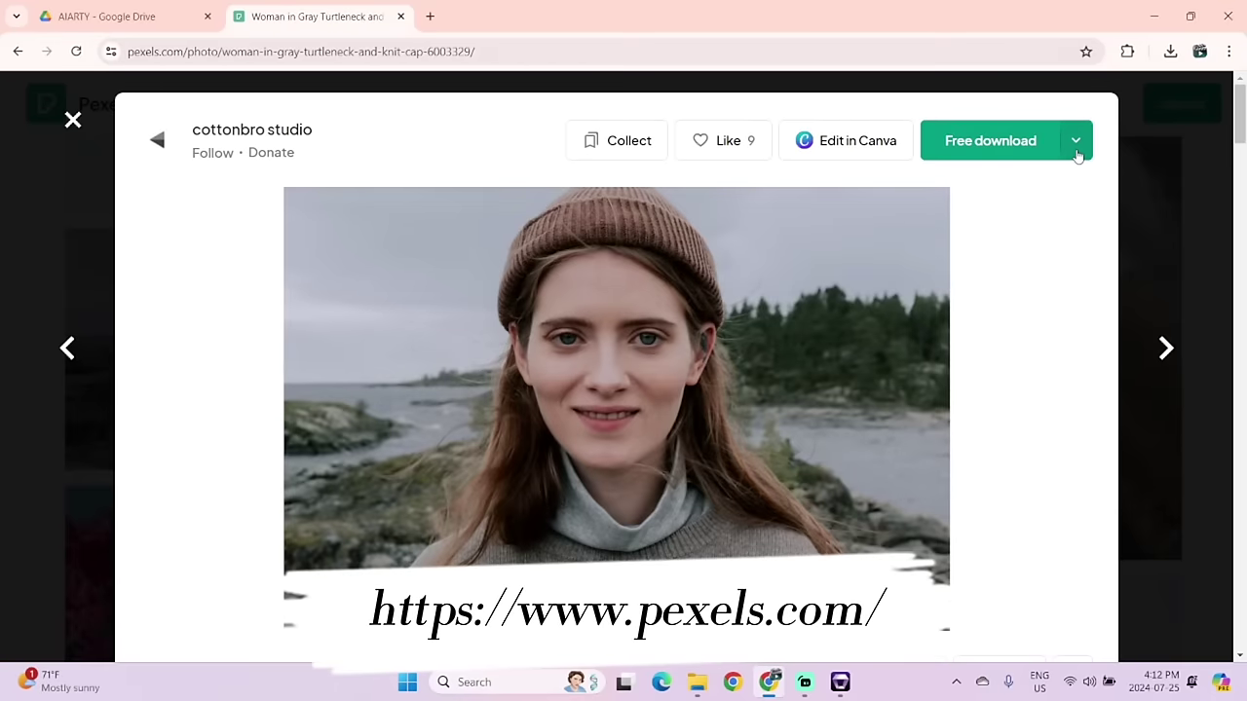
left_click(1077, 145)
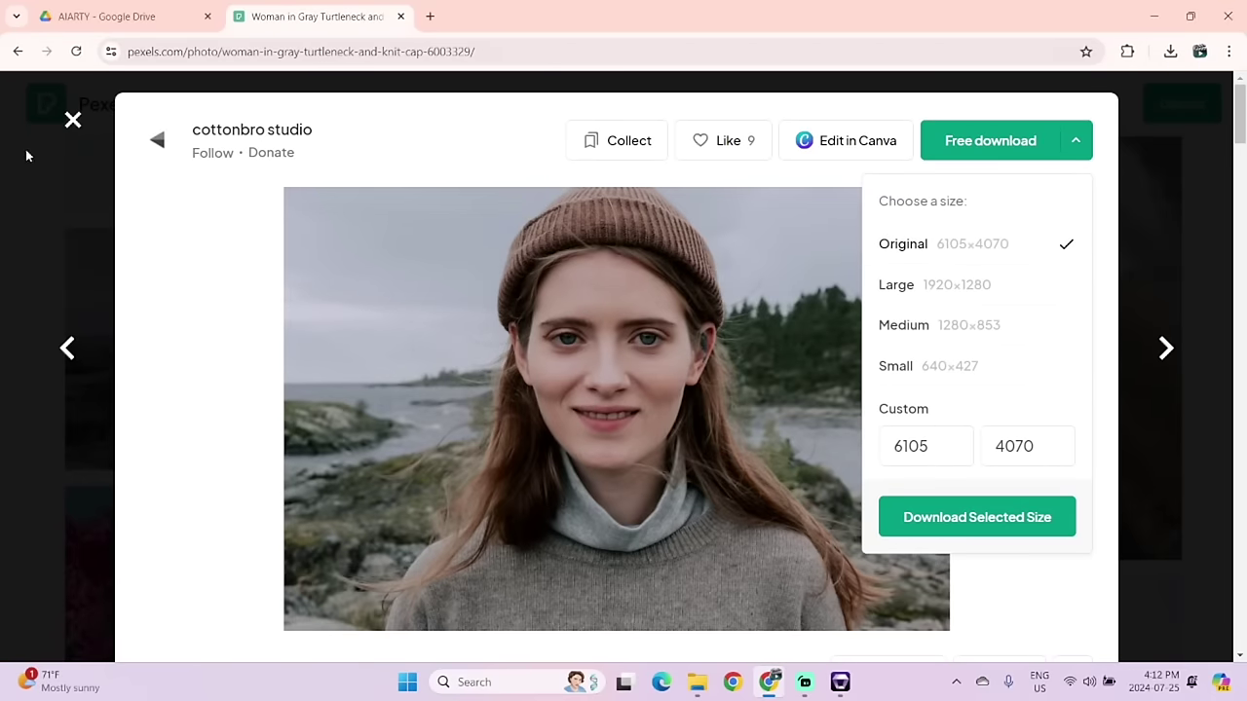
left_click(72, 119)
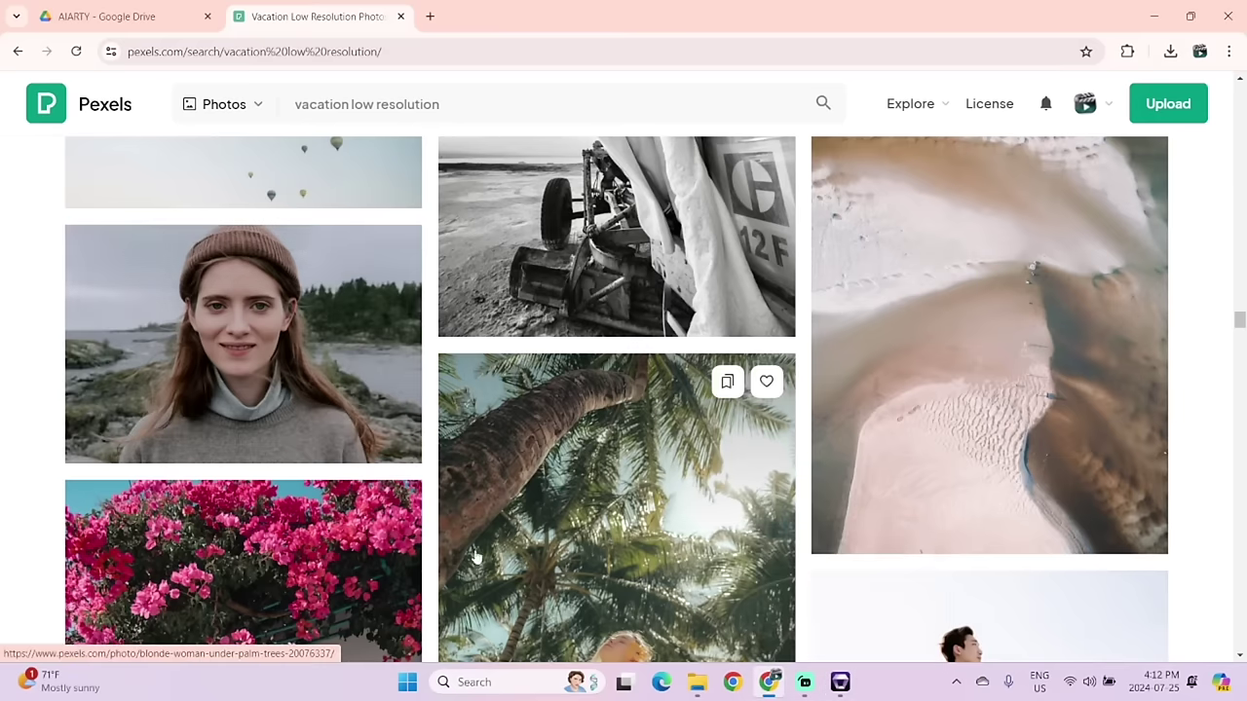
left_click(840, 682)
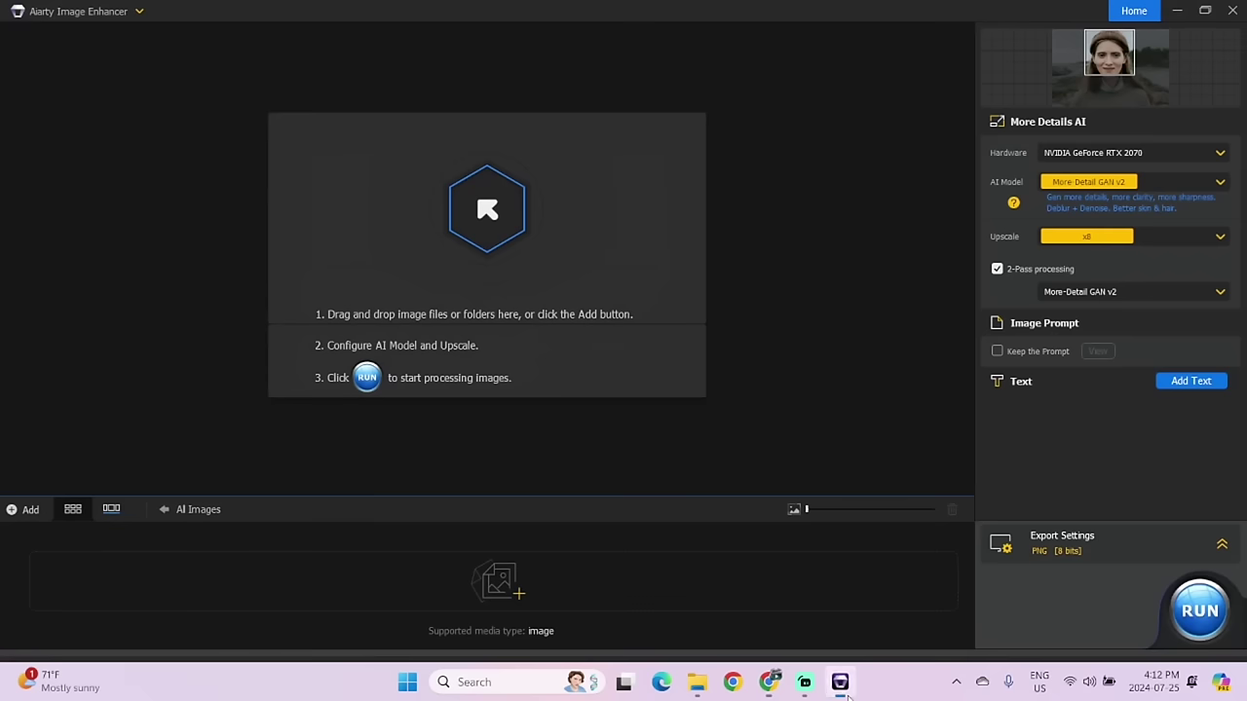
mouse_move(696, 682)
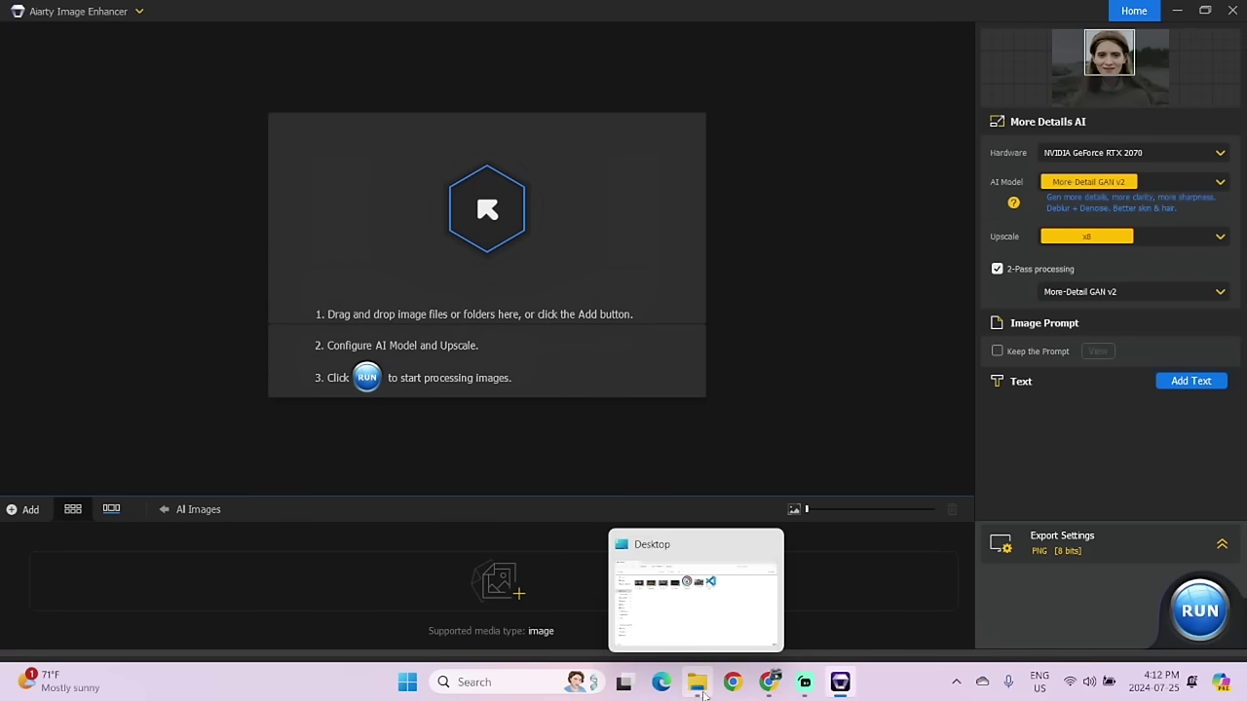
Drag Vacation.jpg from the Desktop folder into Aiarty's drop area to load it.
left_click(704, 638)
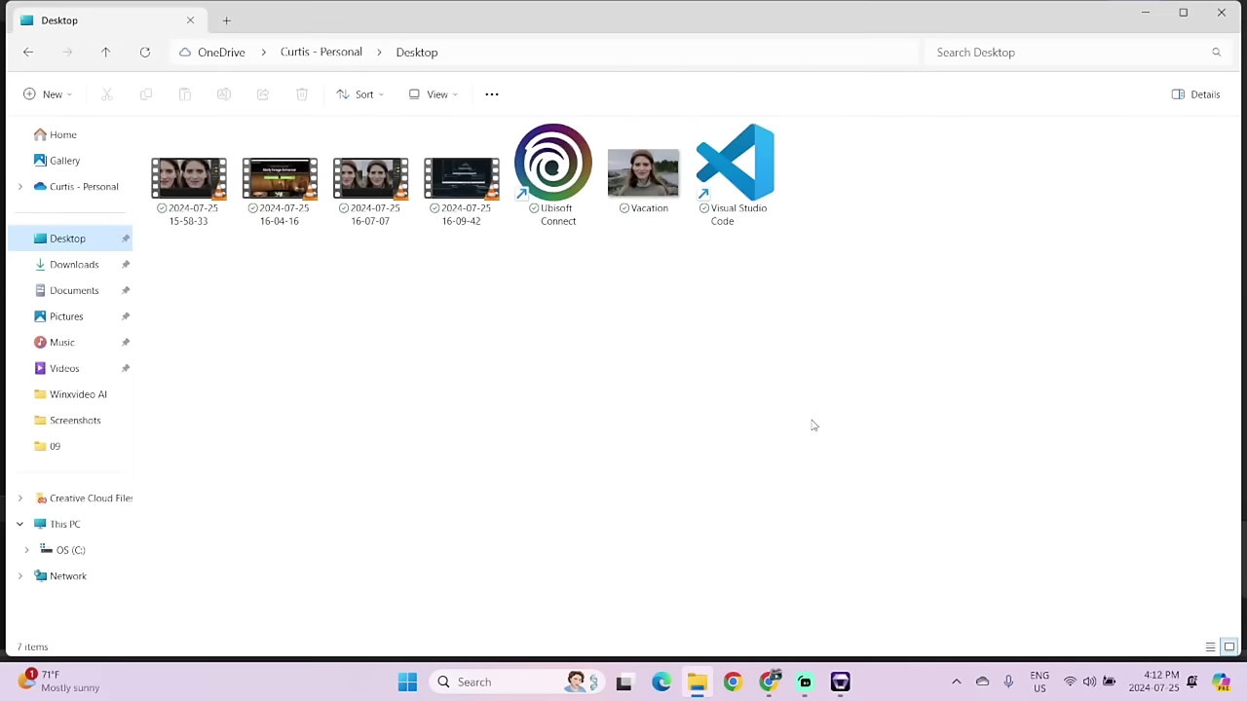
left_click(642, 181)
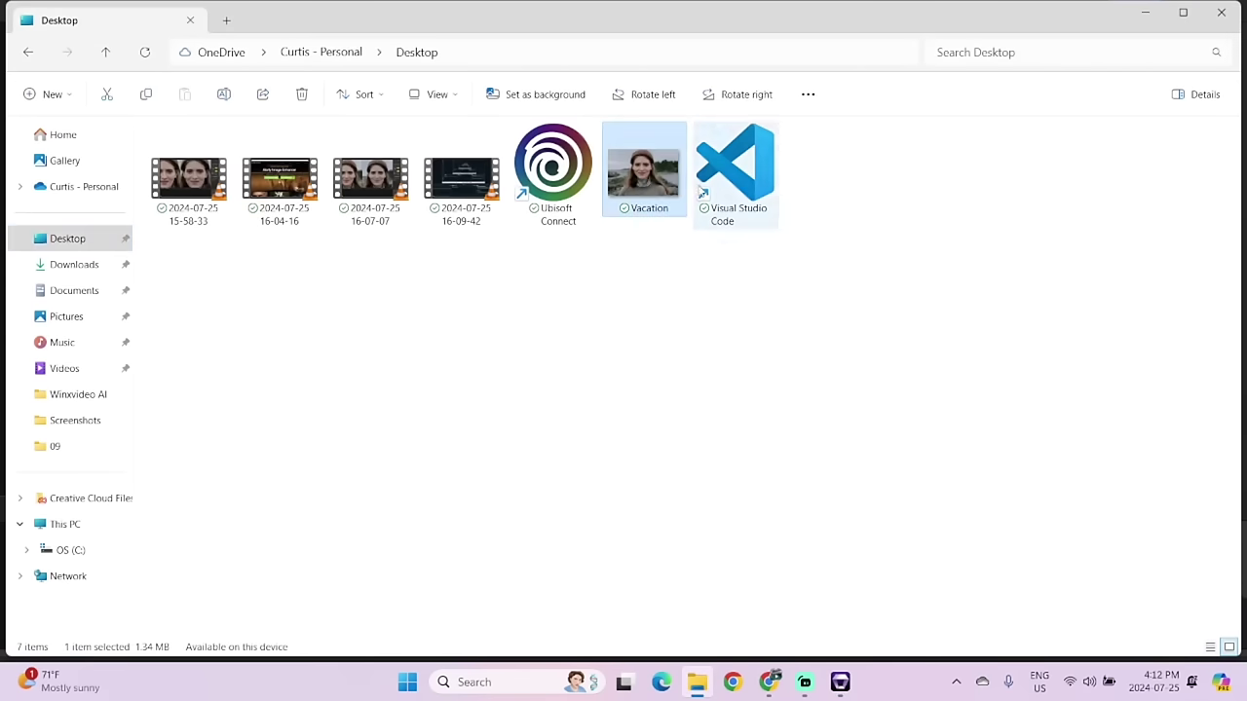
right_click(645, 171)
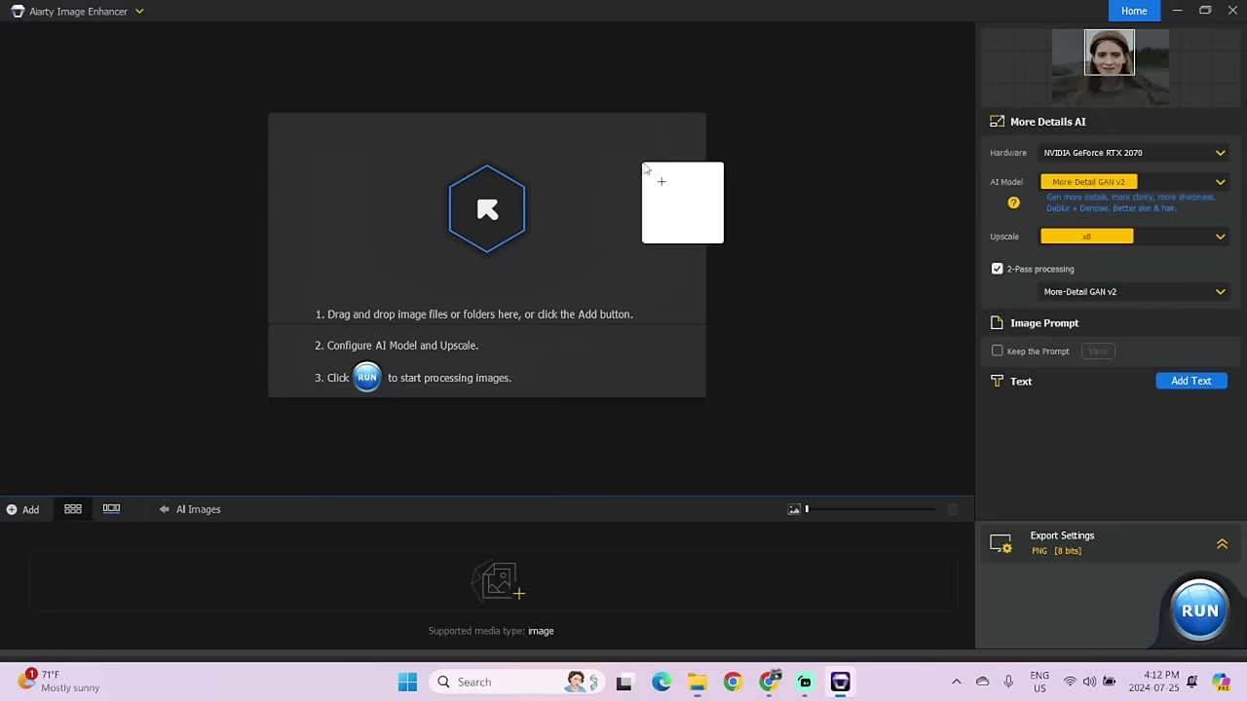
left_click_drag(645, 170, 470, 275)
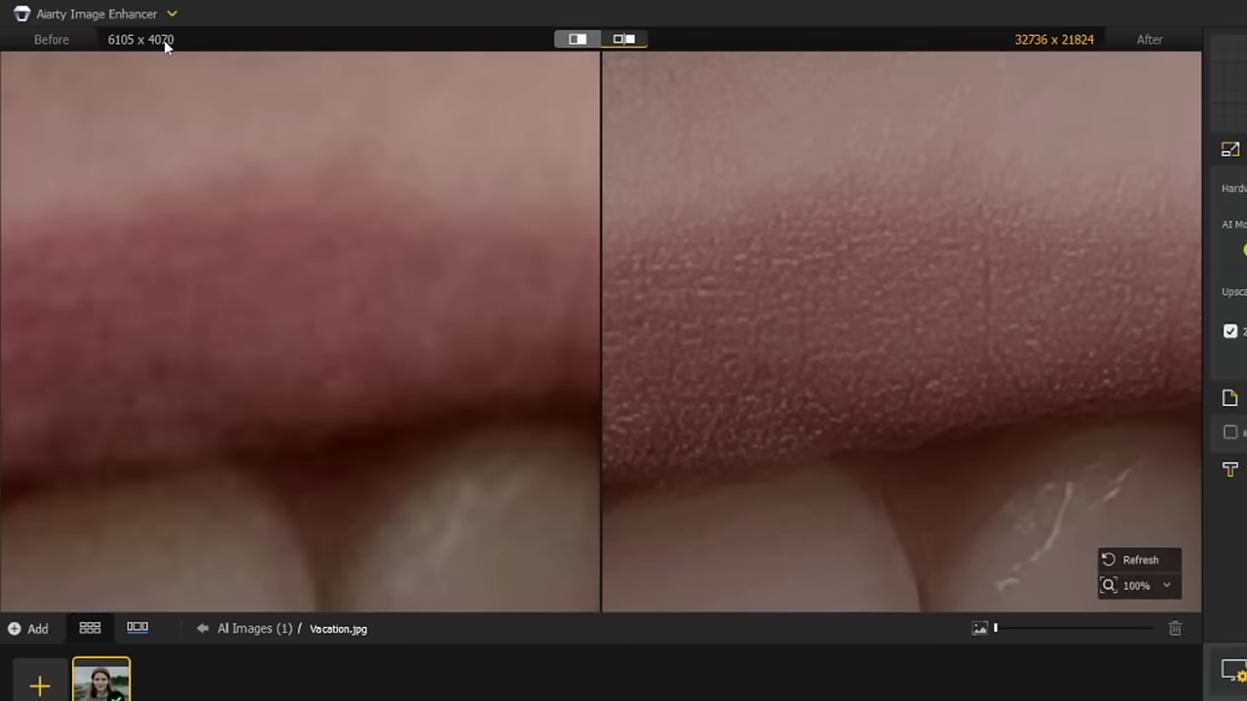
scroll(836, 450, "down", 3)
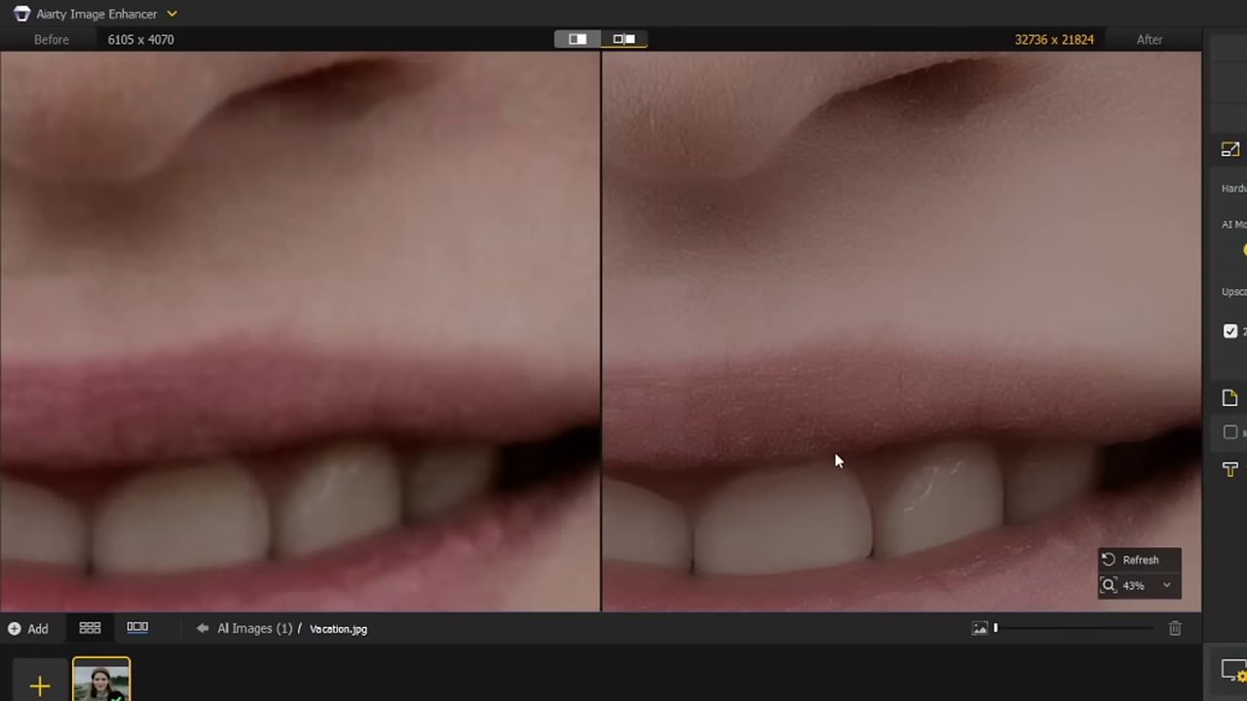
scroll(836, 453, "down", 2)
scroll(836, 458, "down", 2)
scroll(836, 460, "down", 2)
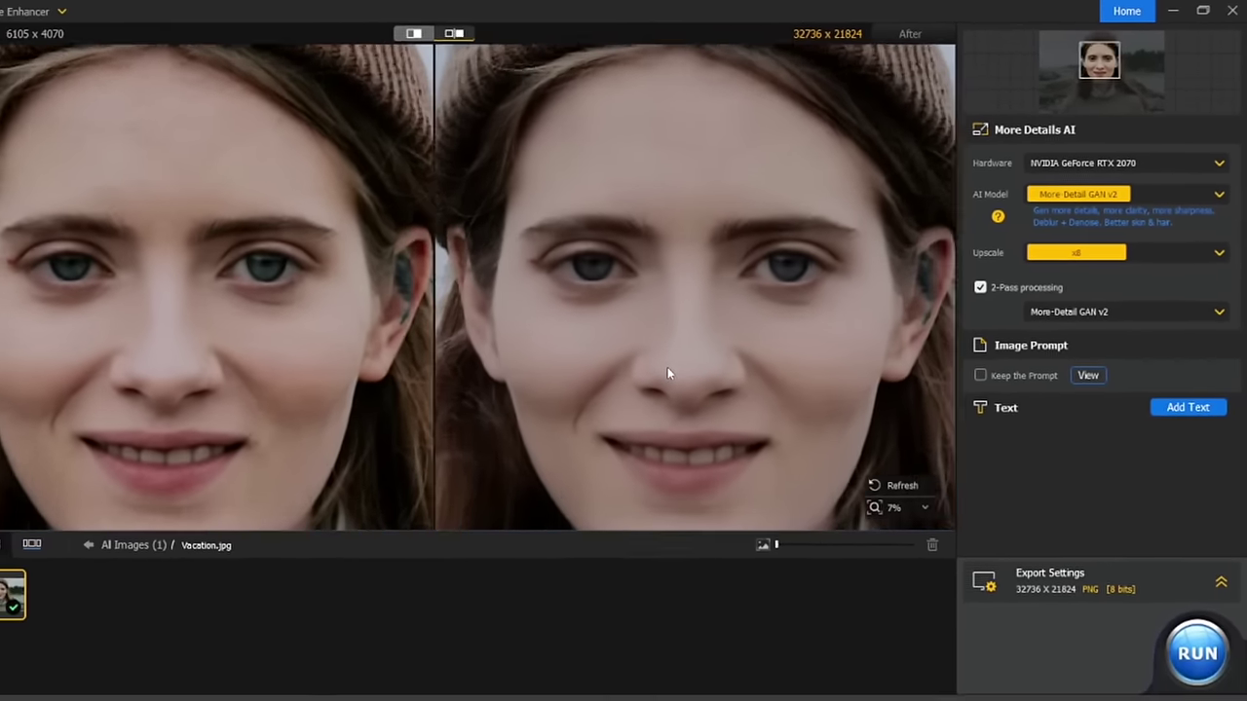
scroll(668, 367, "up", 3)
scroll(704, 343, "up", 3)
scroll(705, 343, "up", 1)
scroll(704, 345, "up", 1)
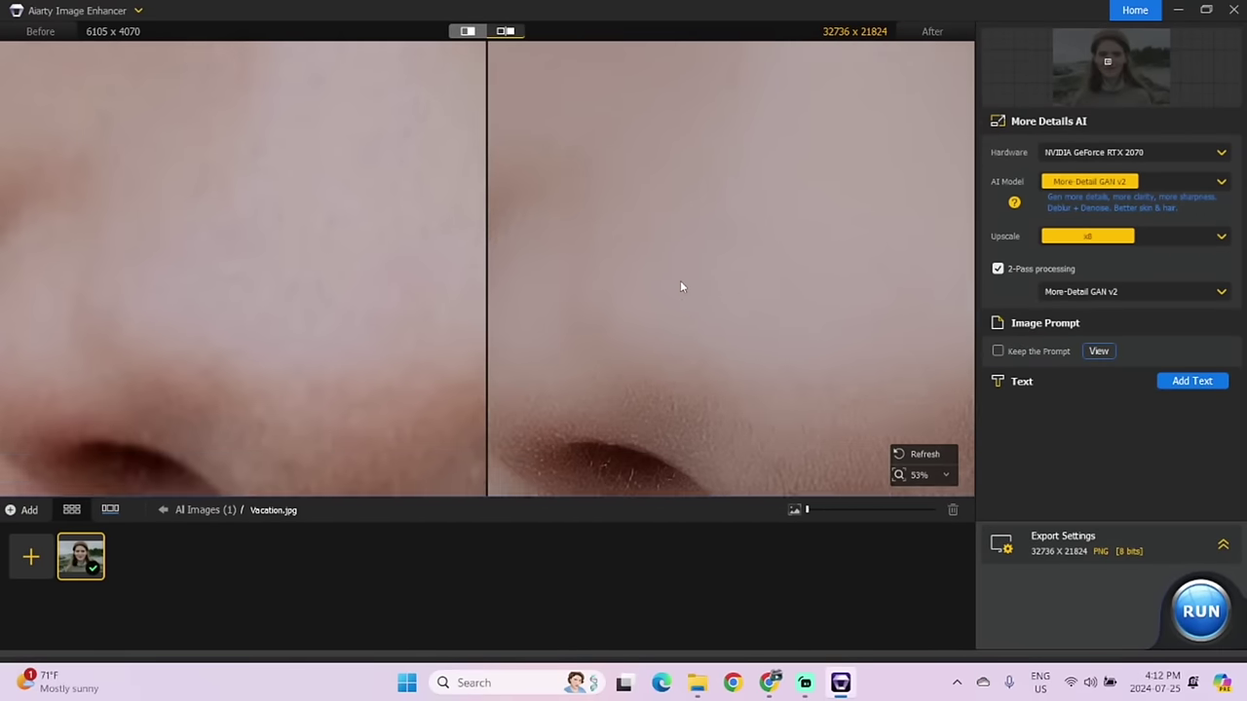
scroll(680, 283, "up", 1)
scroll(637, 322, "up", 1)
mouse_move(637, 315)
left_mouse_down()
mouse_move(571, 260)
mouse_move(516, 266)
left_mouse_up()
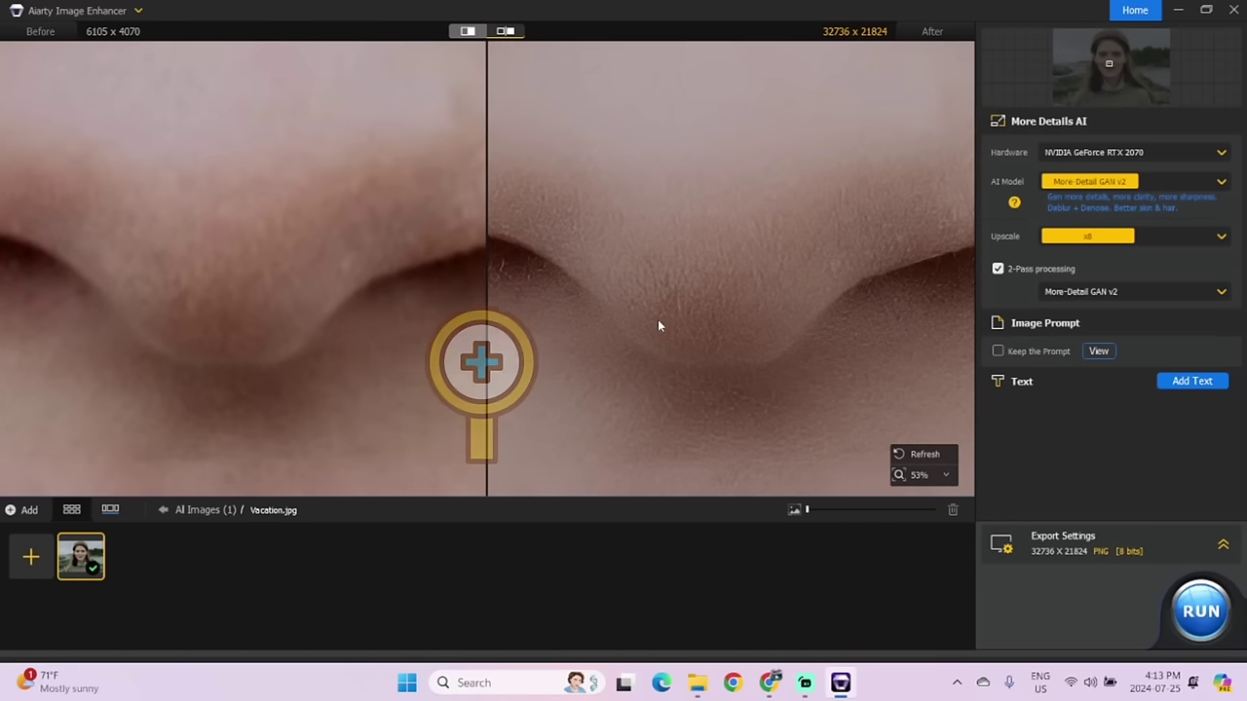
scroll(658, 319, "down", 1)
left_click_drag(657, 320, 724, 356)
scroll(733, 352, "down", 2)
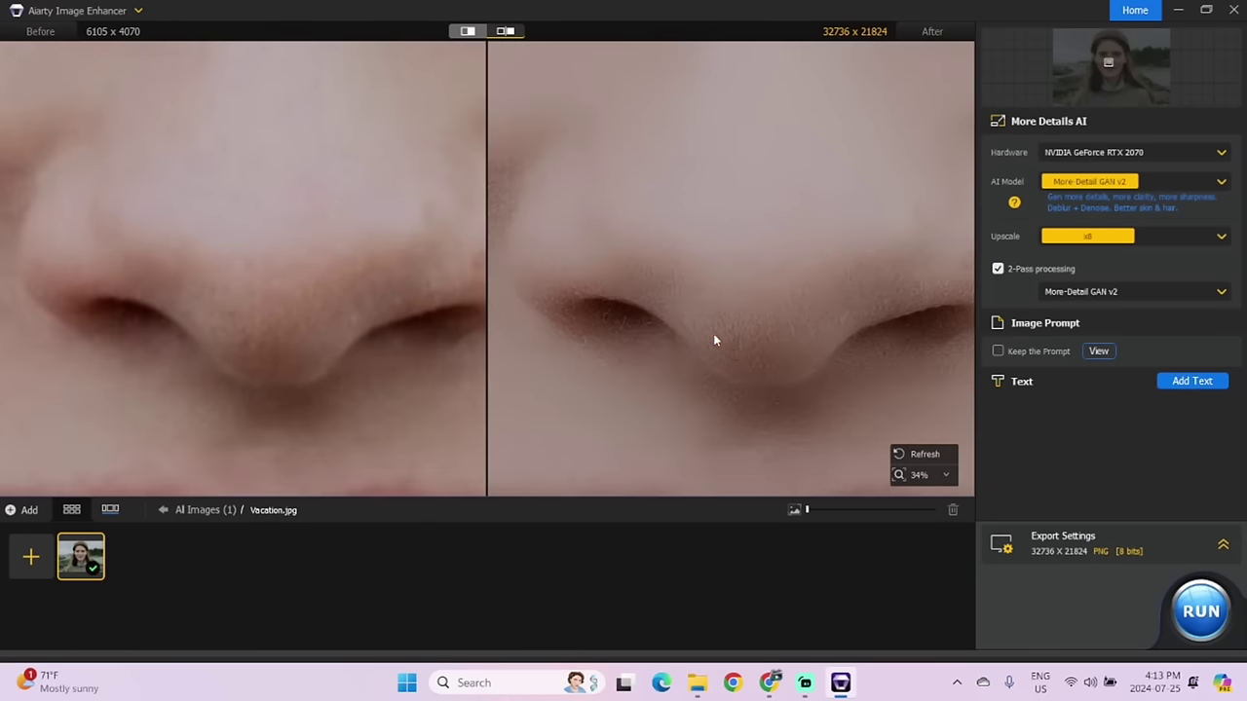
scroll(713, 339, "down", 1)
scroll(712, 350, "down", 1)
scroll(719, 355, "down", 1)
scroll(722, 332, "down", 1)
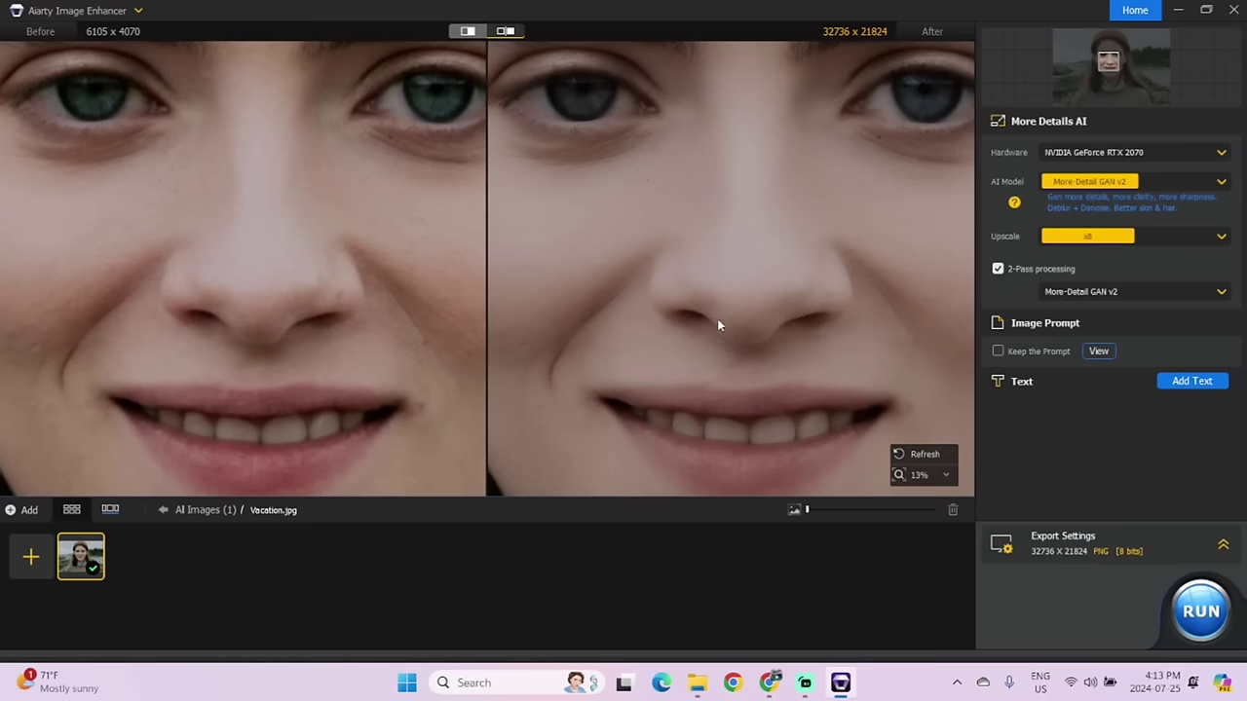
left_click_drag(717, 318, 716, 350)
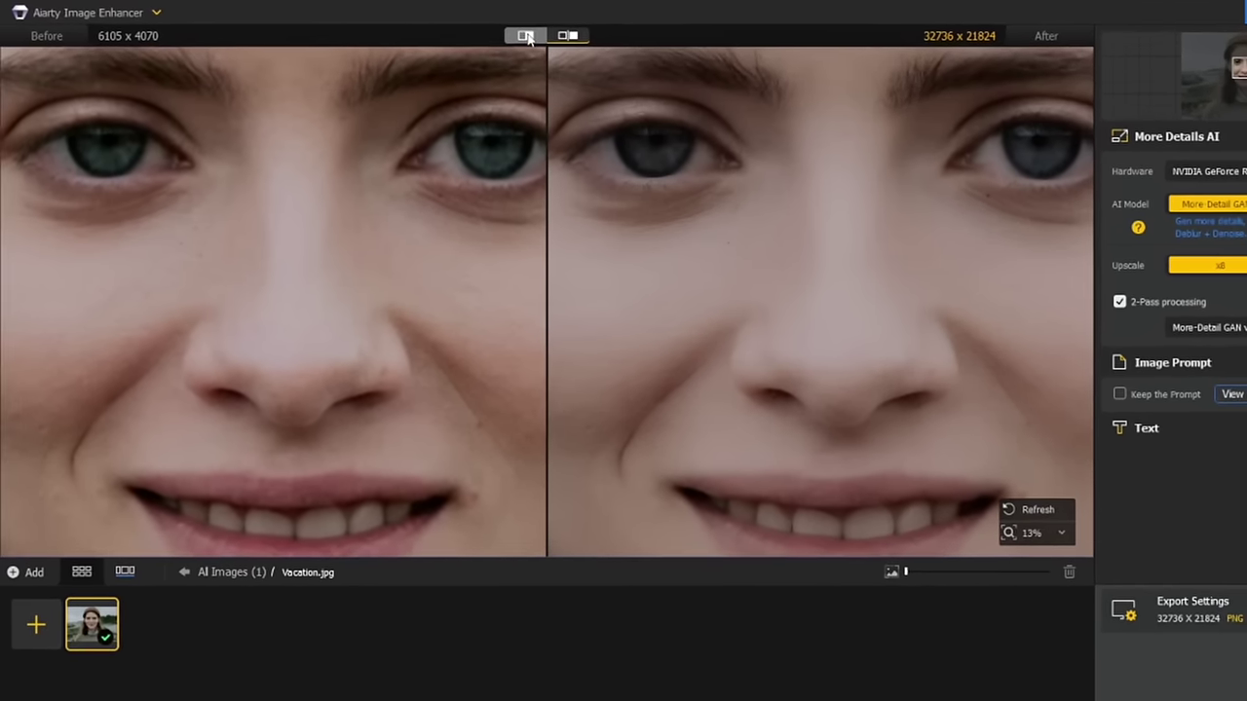
Switch to split view, zoom out, and drag the before/after divider across the face.
left_click(503, 32)
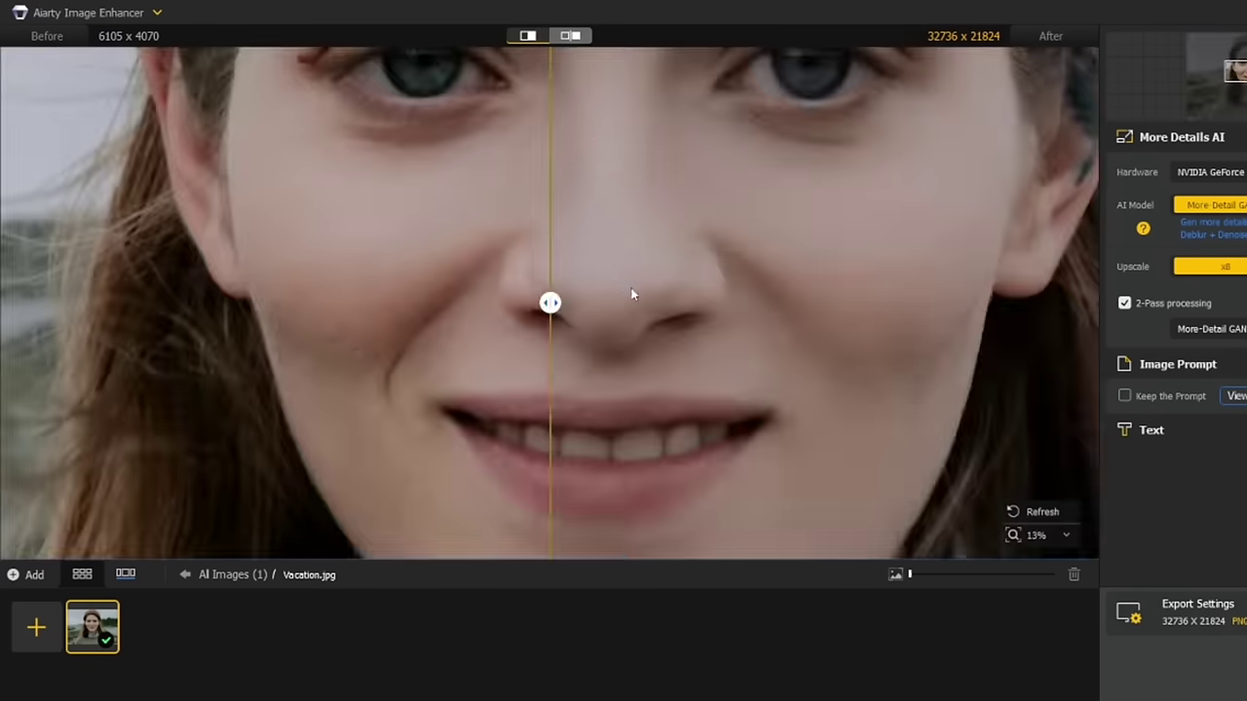
scroll(672, 320, "down", 1)
scroll(672, 320, "down", 1)
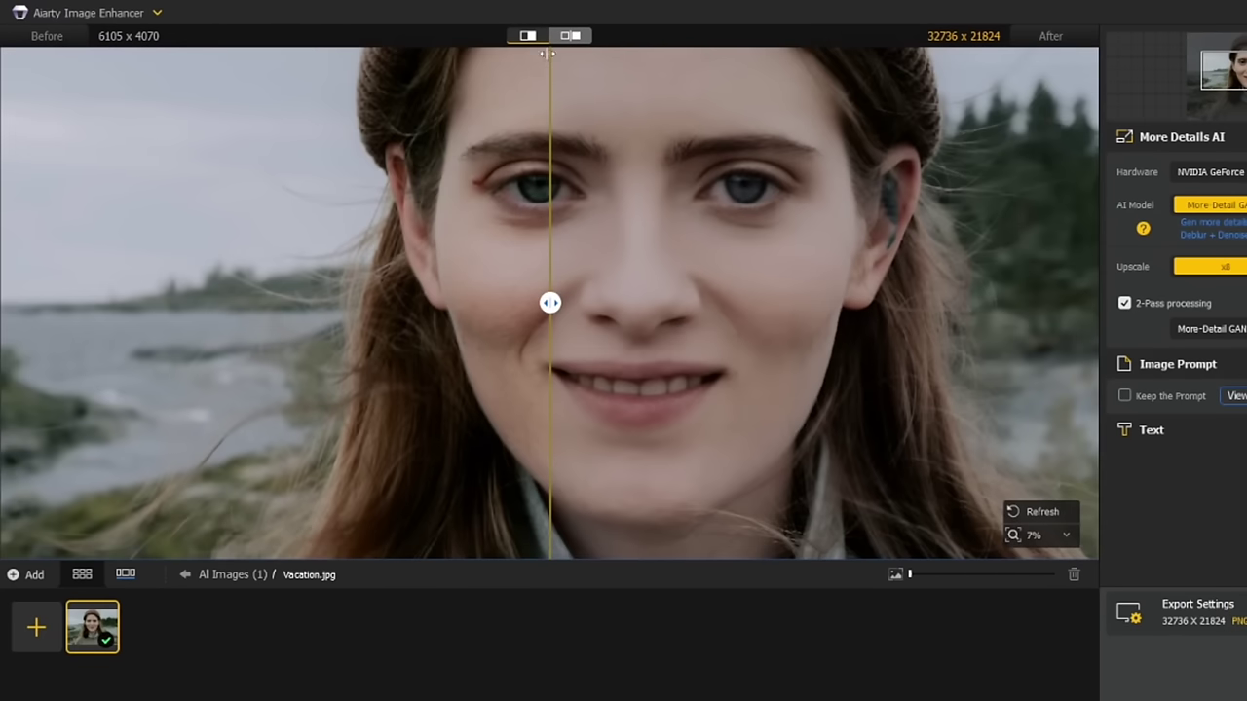
mouse_move(551, 303)
left_mouse_down()
mouse_move(725, 343)
mouse_move(644, 335)
left_mouse_up()
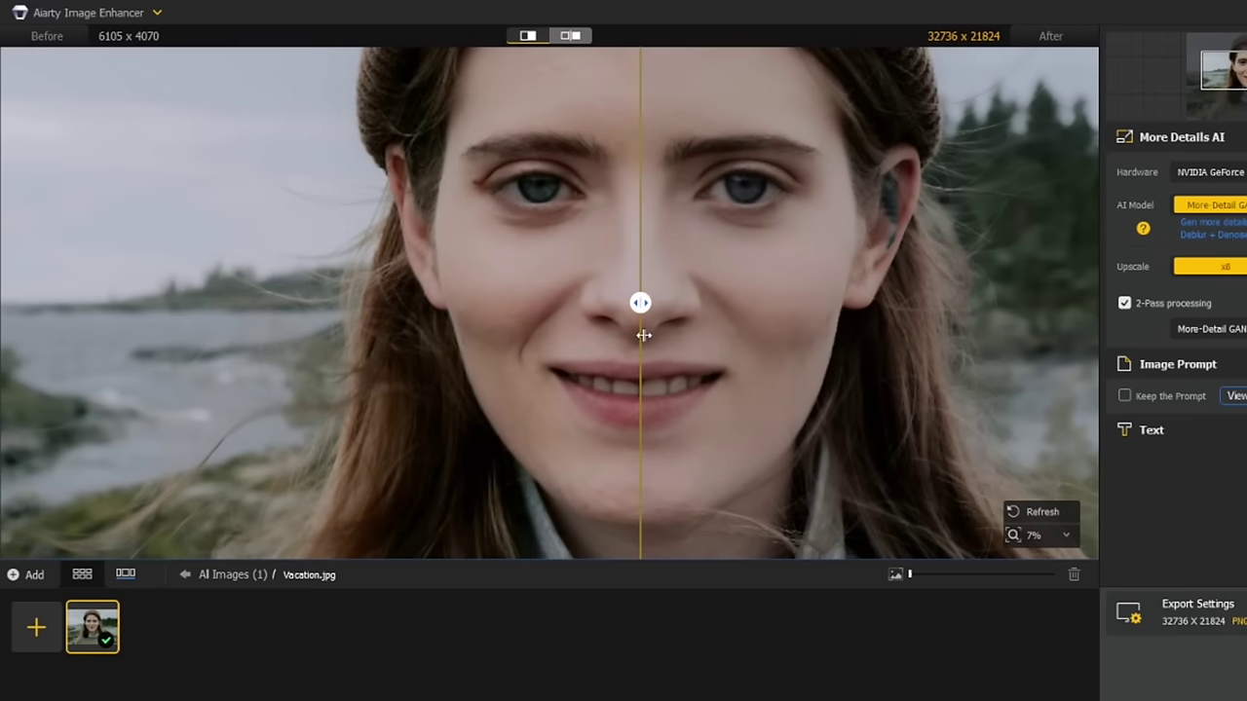
left_click(575, 35)
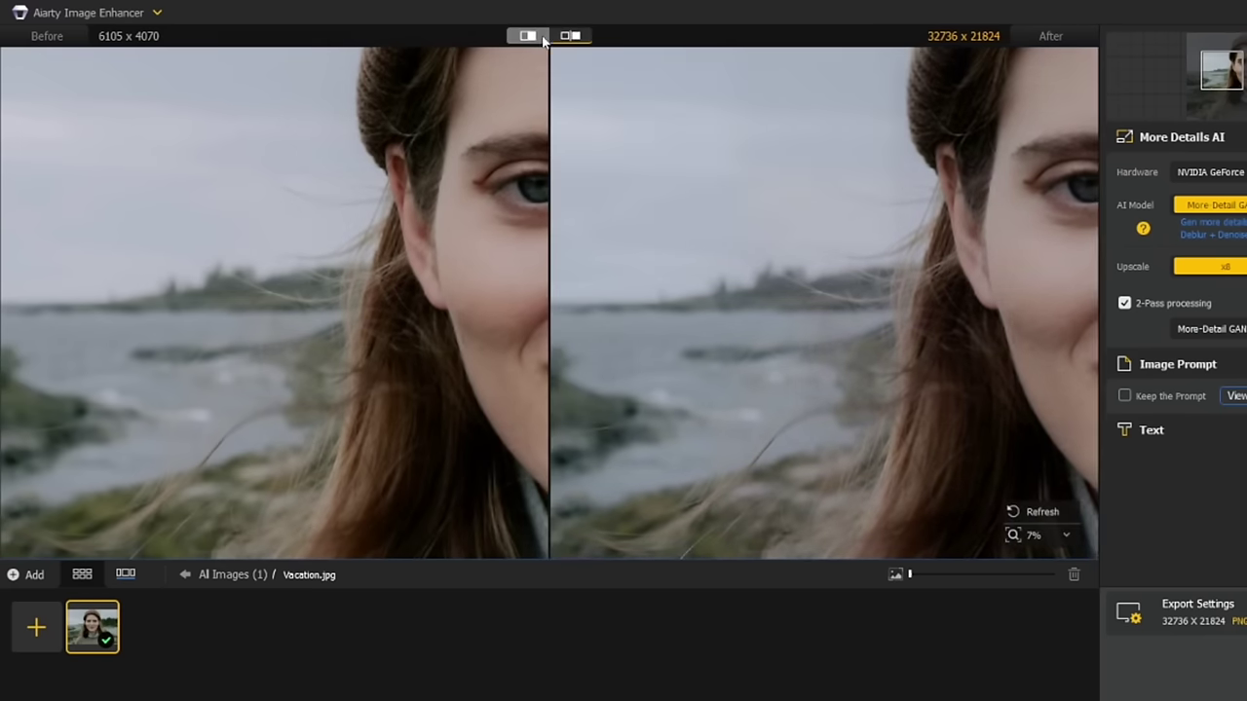
left_click(527, 35)
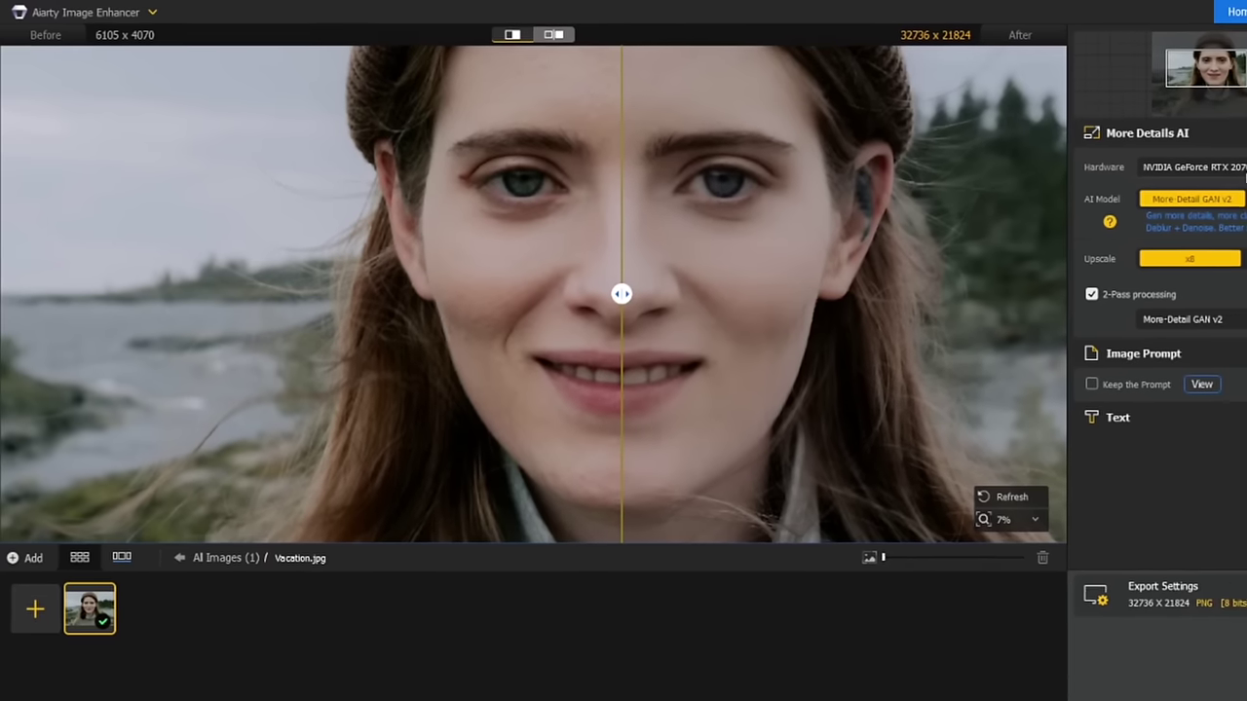
left_click(1179, 161)
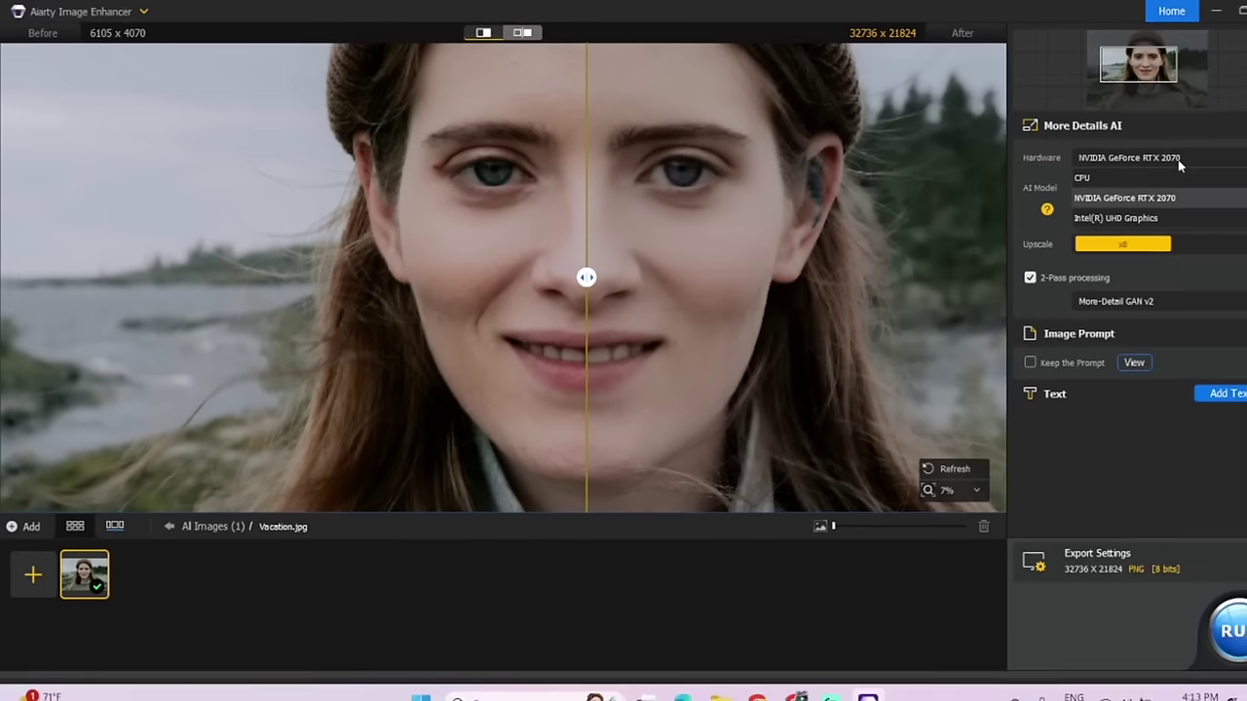
left_click(1125, 197)
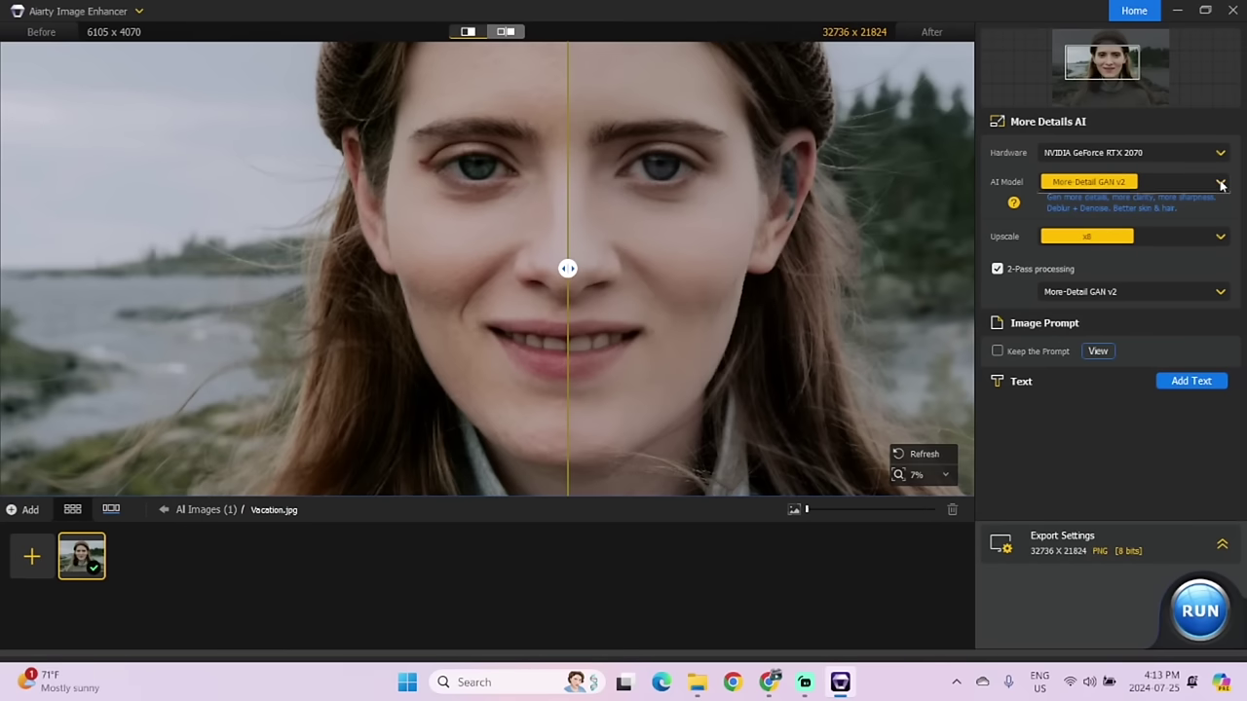
left_click(1222, 184)
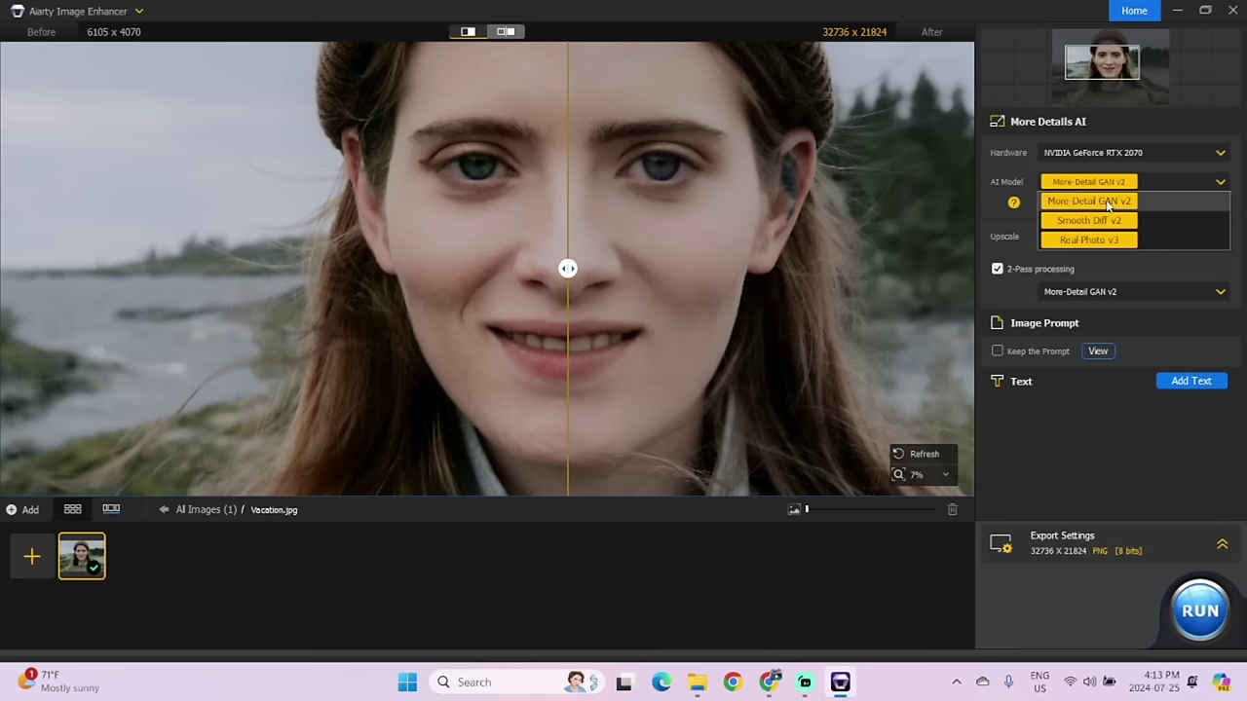
left_click(997, 215)
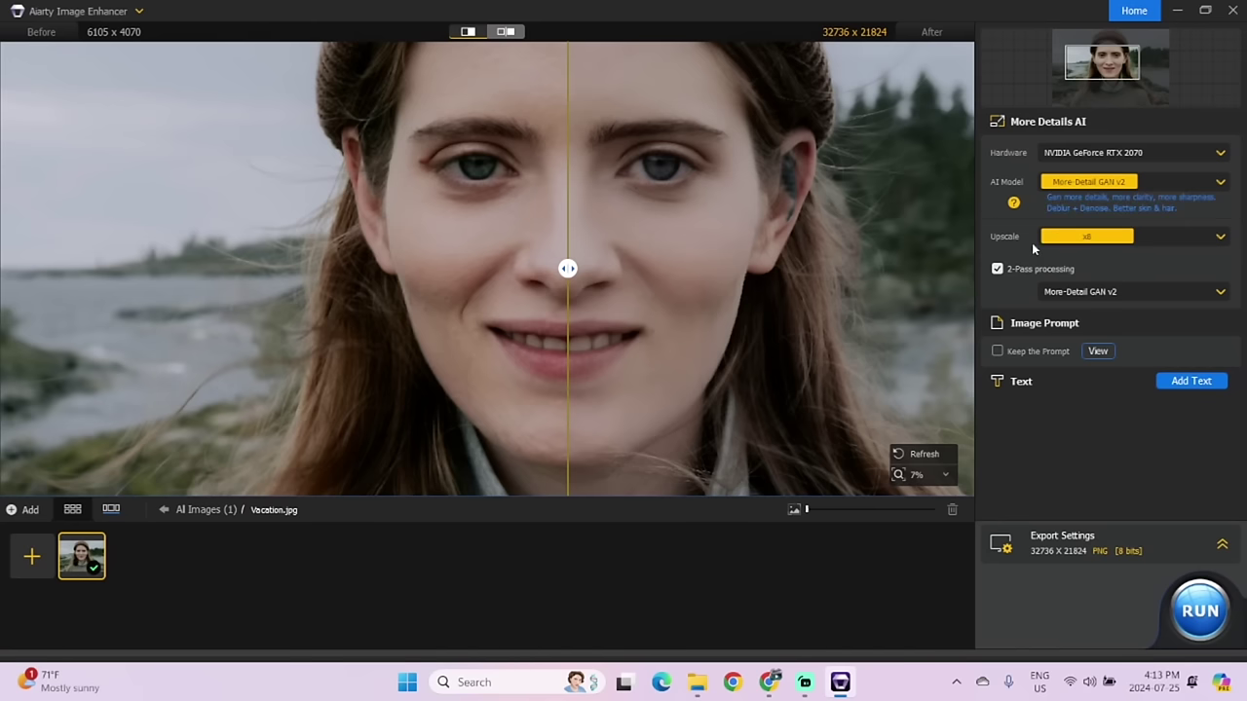
left_click(1110, 294)
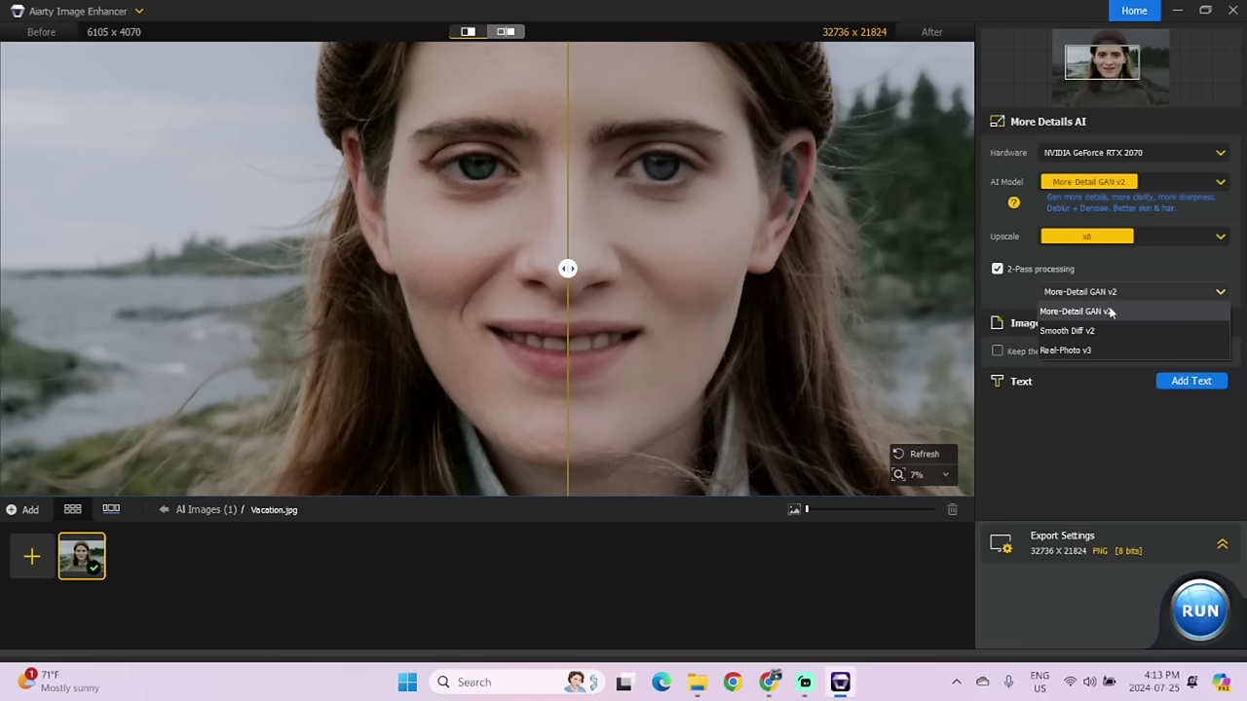
left_click(1115, 310)
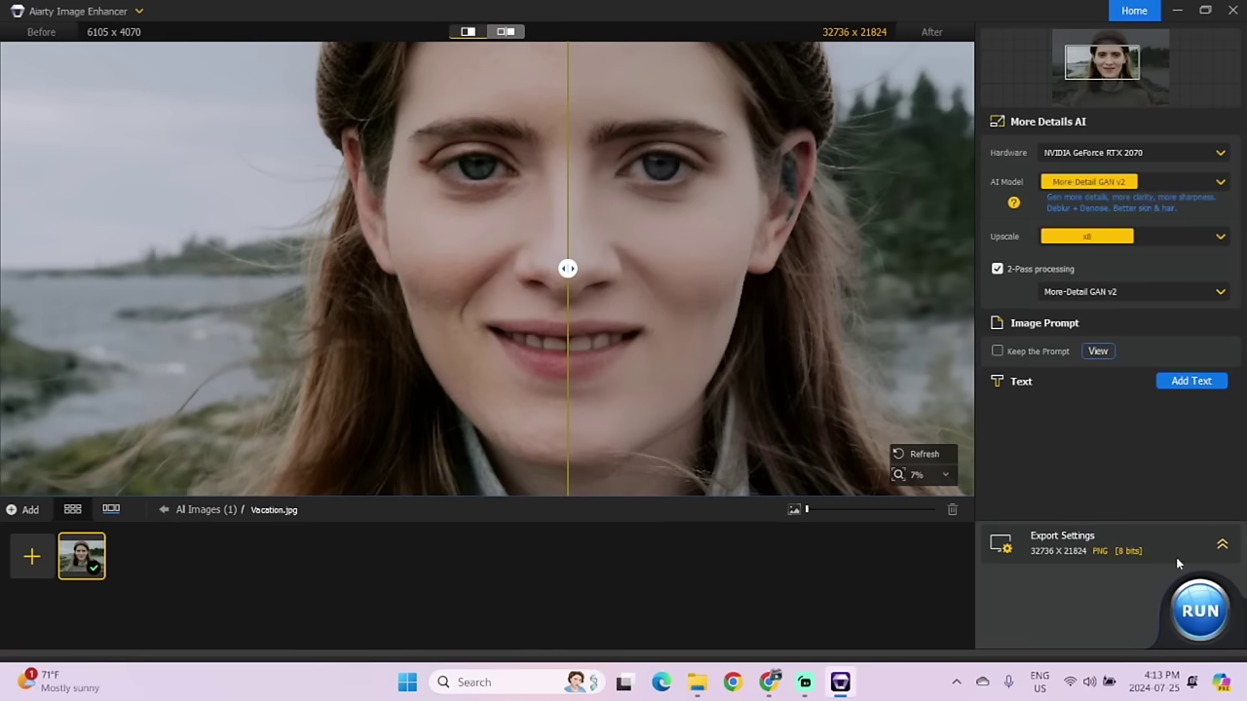
Run the x8 export of Vacation to a 32736×21824 PNG on the Desktop.
left_click(1206, 620)
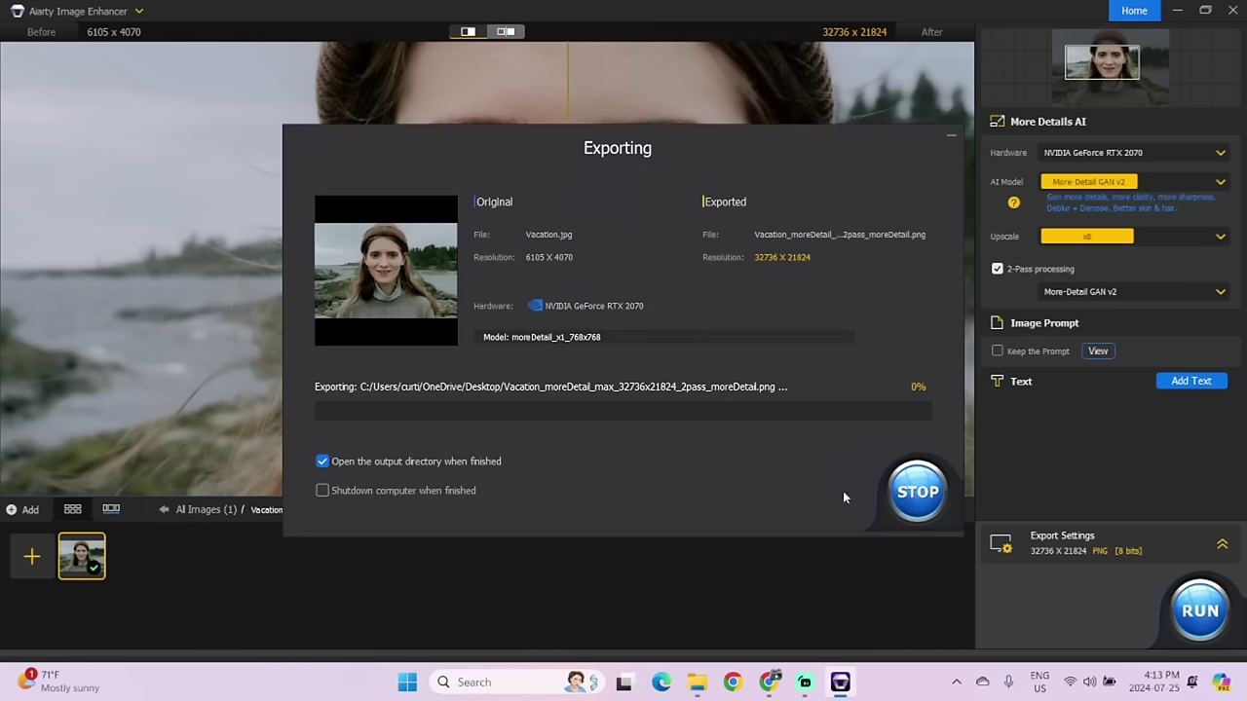